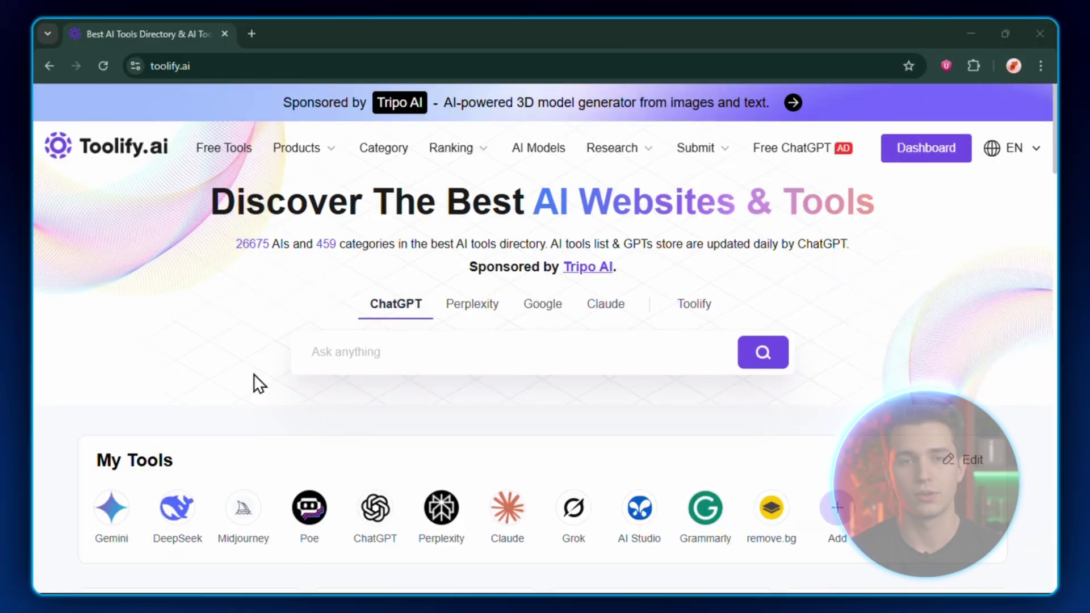
# Open Toolify.ai's directory of free AI tools
pyautogui.scroll(-5, 253, 374)
pyautogui.scroll(-4, 254, 374)
pyautogui.scroll(10, 253, 378)
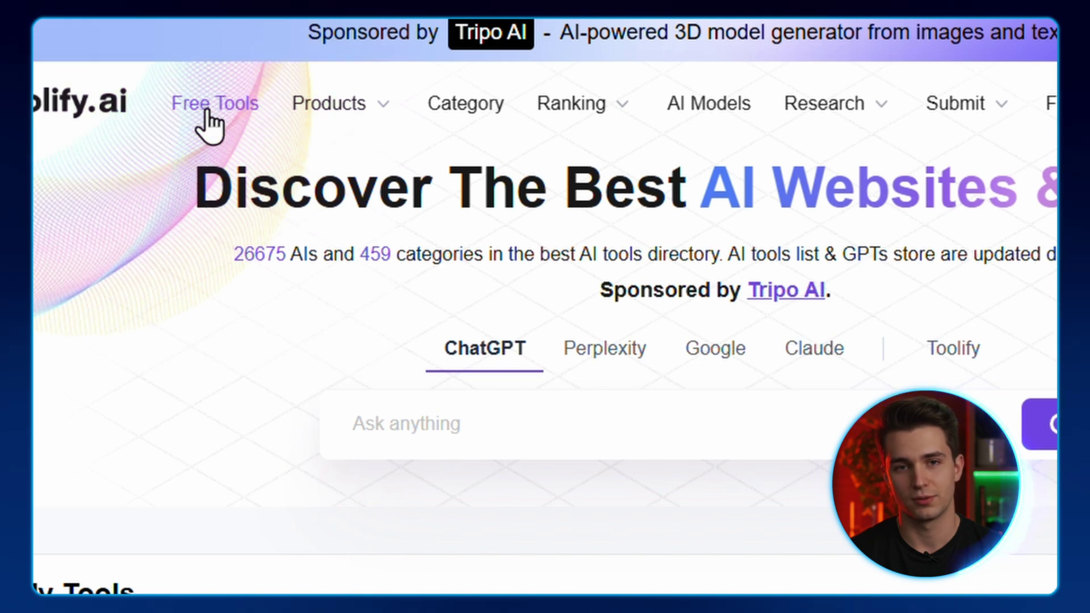
pyautogui.click(206, 108)
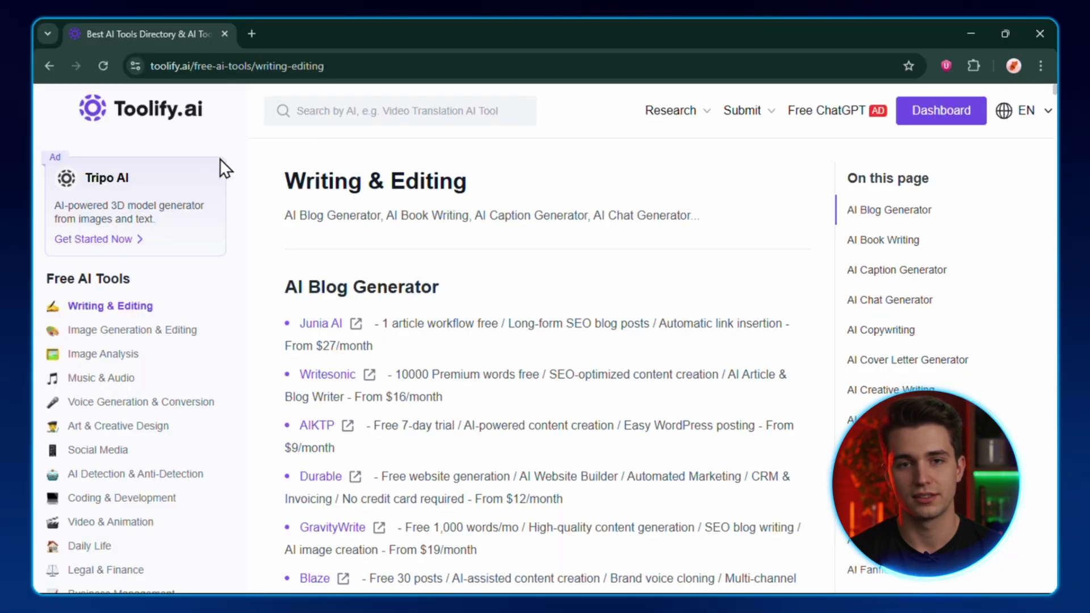
# Filter the free tools to Video & Animation and open the DomoAI tool page
pyautogui.scroll(-2, 162, 455)
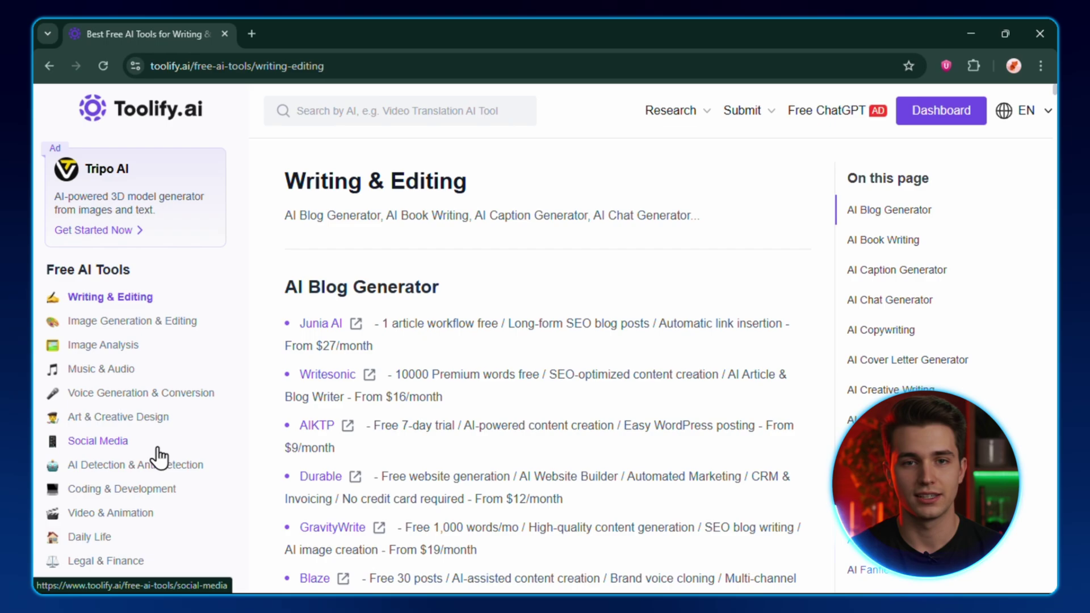
pyautogui.scroll(-2, 161, 456)
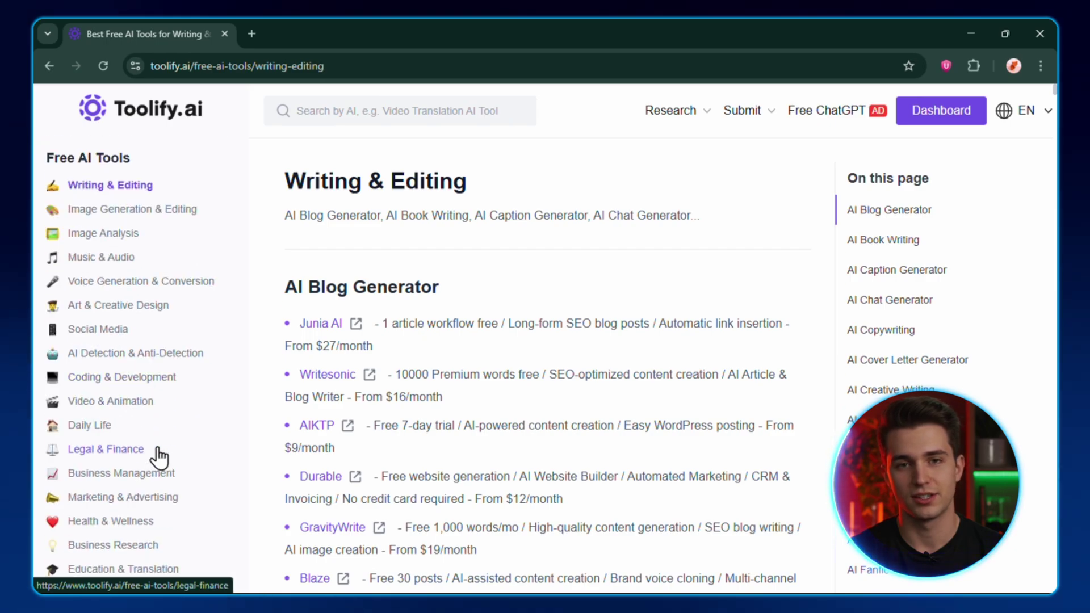
pyautogui.scroll(-2, 161, 456)
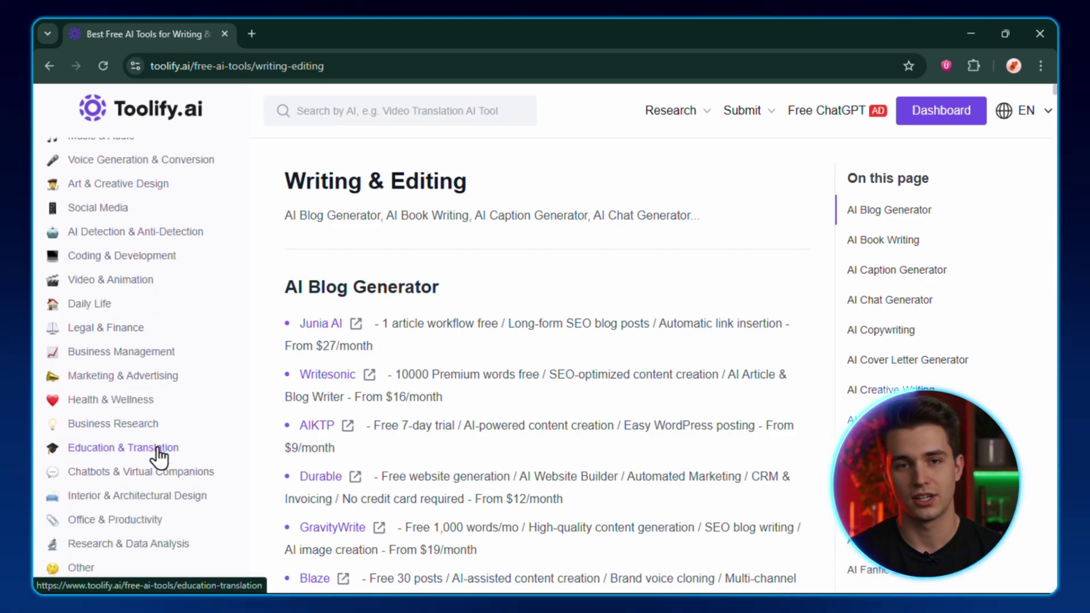
pyautogui.scroll(4, 160, 456)
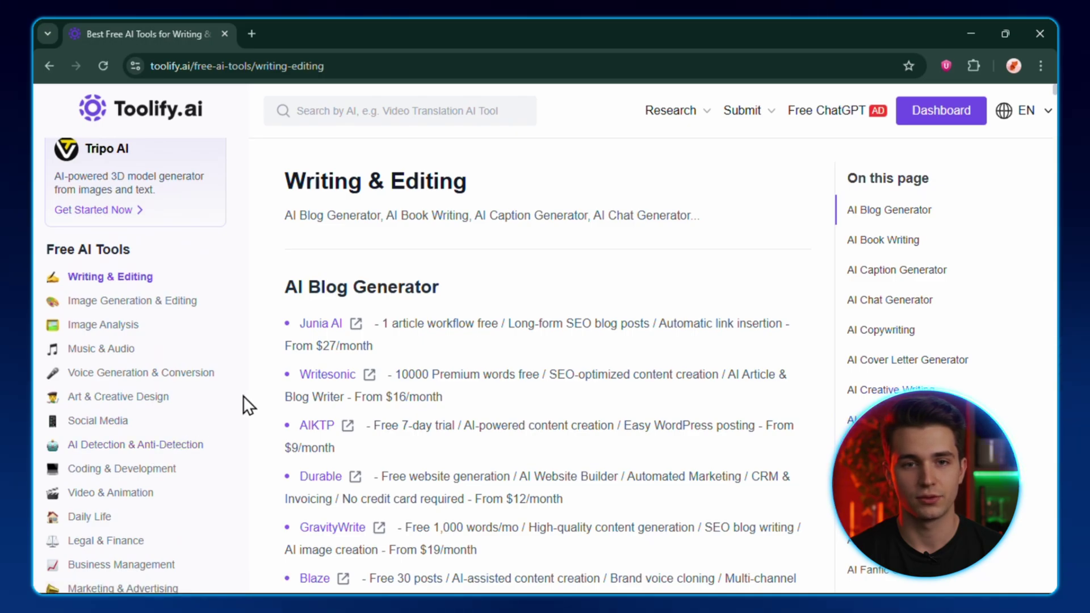
pyautogui.scroll(-3, 153, 475)
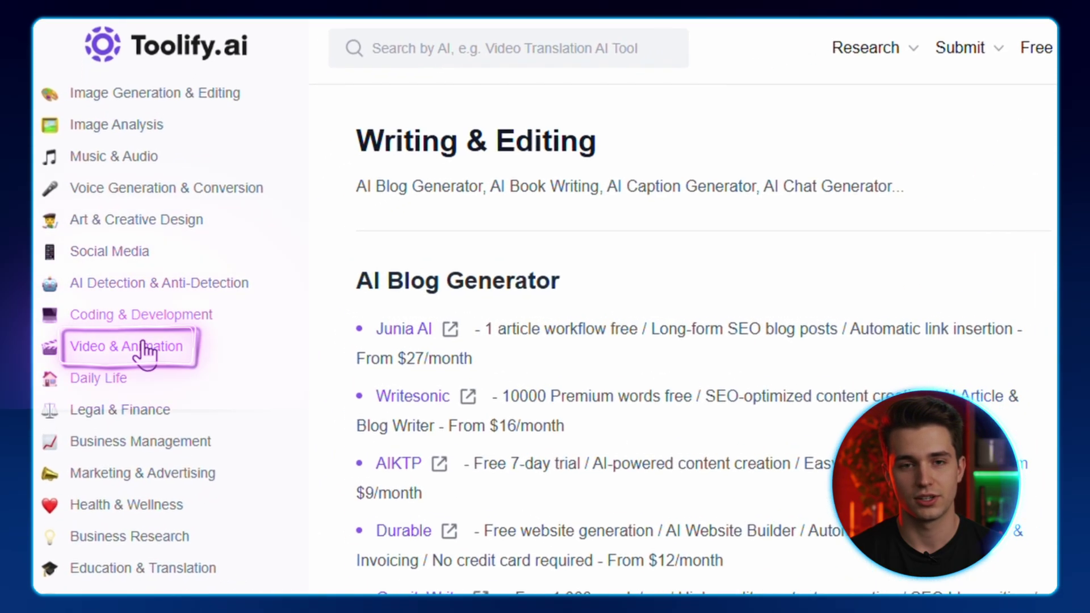
pyautogui.click(146, 352)
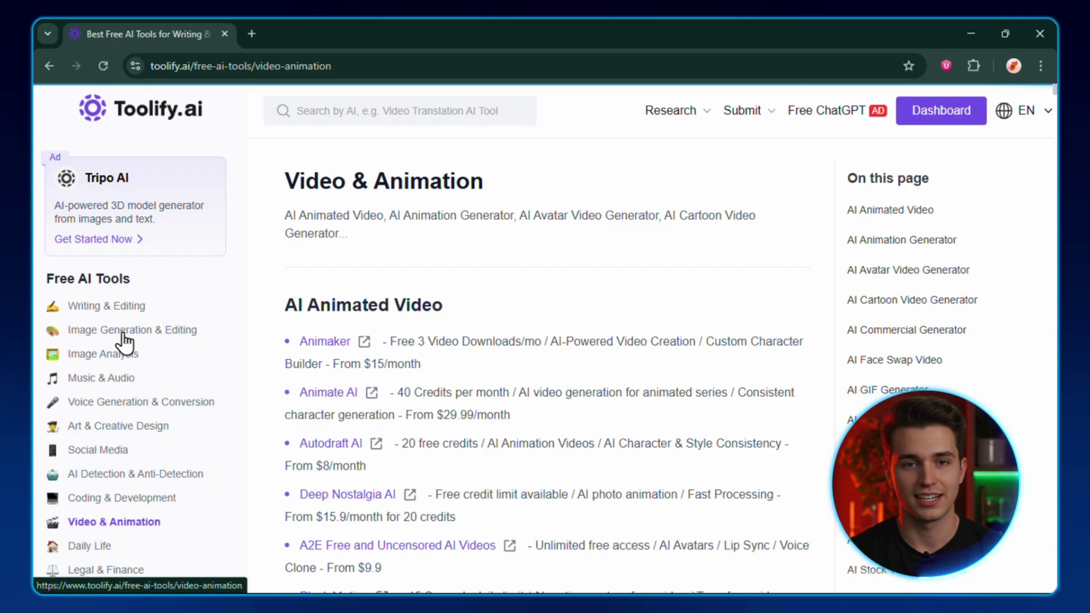
pyautogui.scroll(-15, 433, 458)
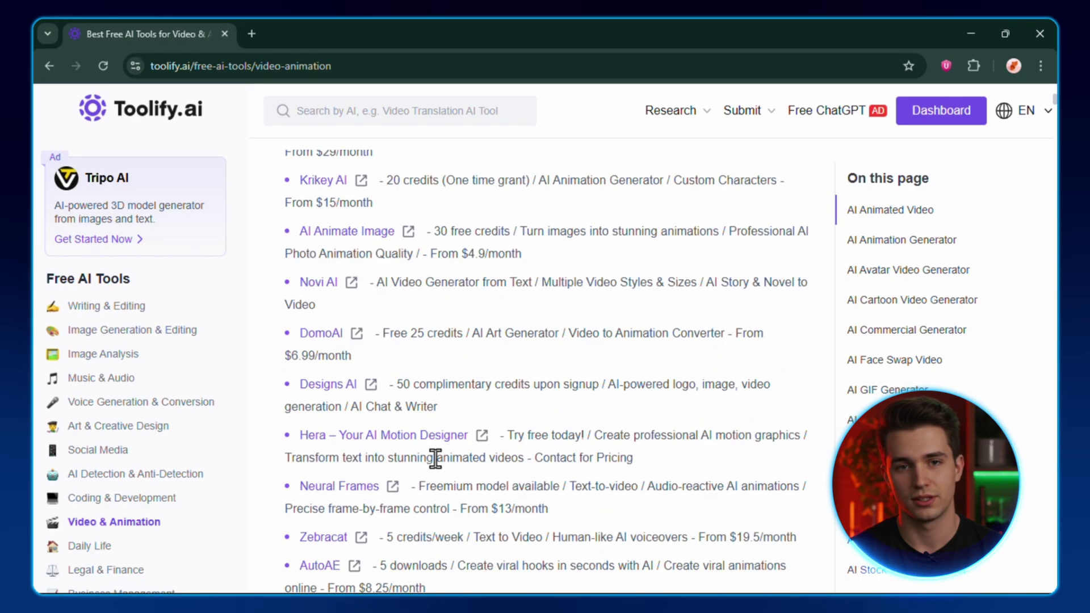
pyautogui.click(319, 314)
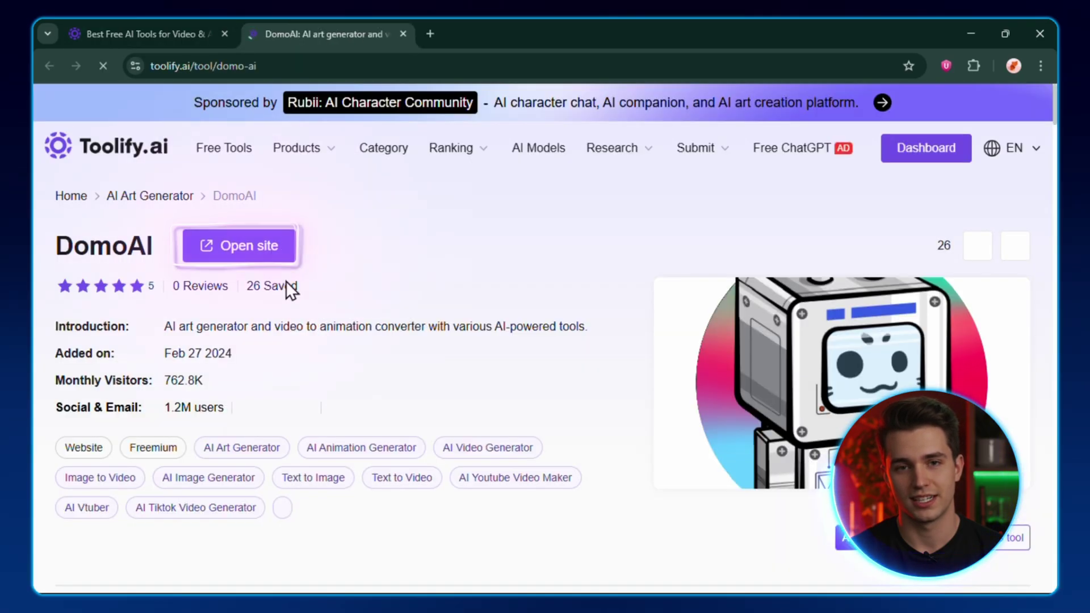
# Visit the DomoAI website and its app home, then return to Toolify
pyautogui.click(272, 249)
pyautogui.click(154, 446)
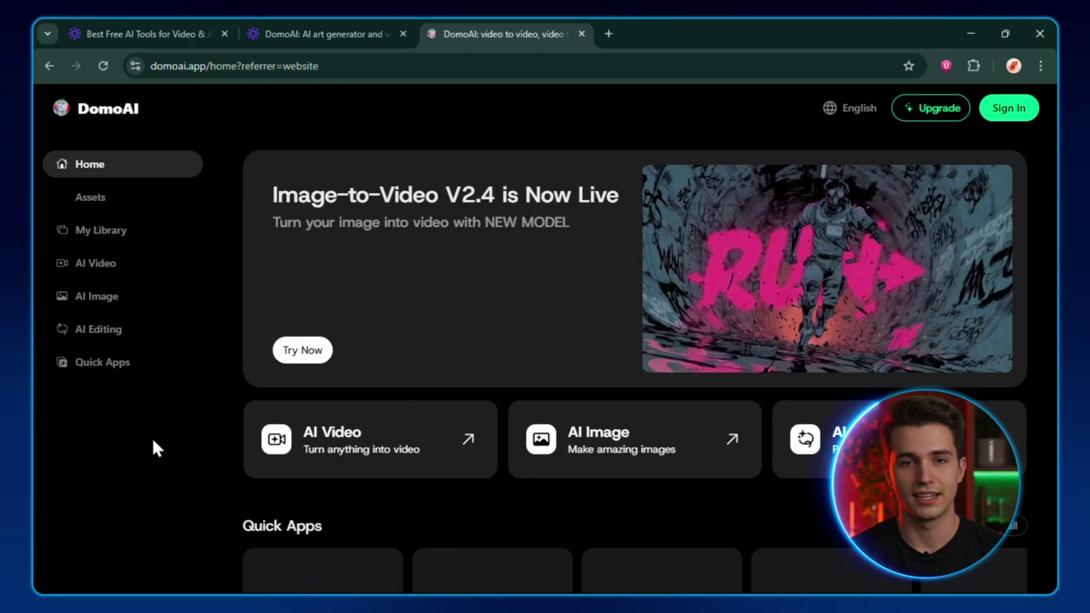
pyautogui.click(181, 41)
# Show the free Music & Audio tools and open the Xound.io details page
pyautogui.scroll(-2, 146, 527)
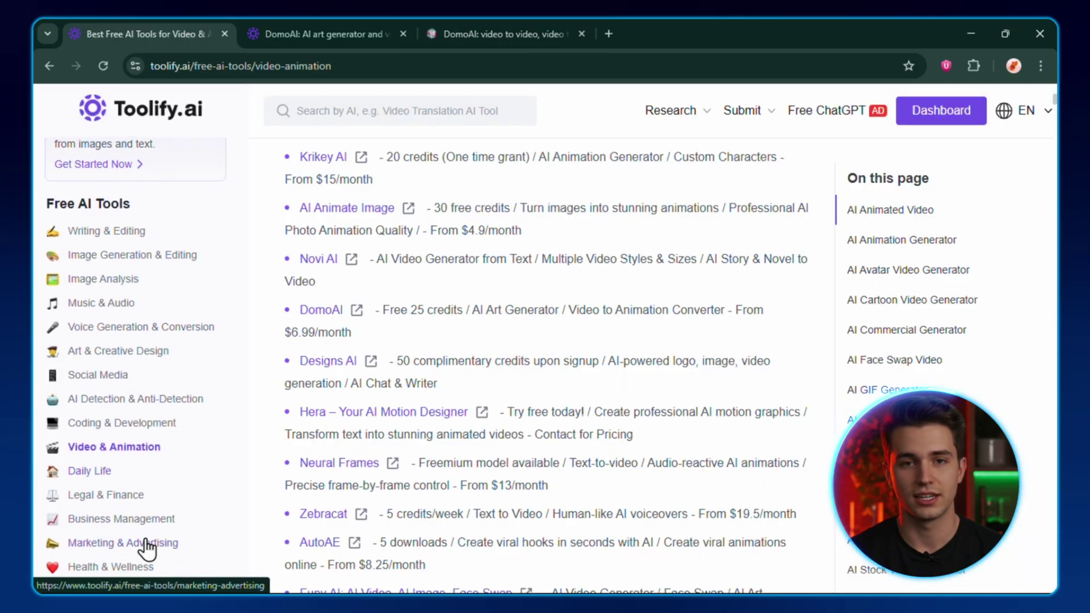
pyautogui.click(124, 307)
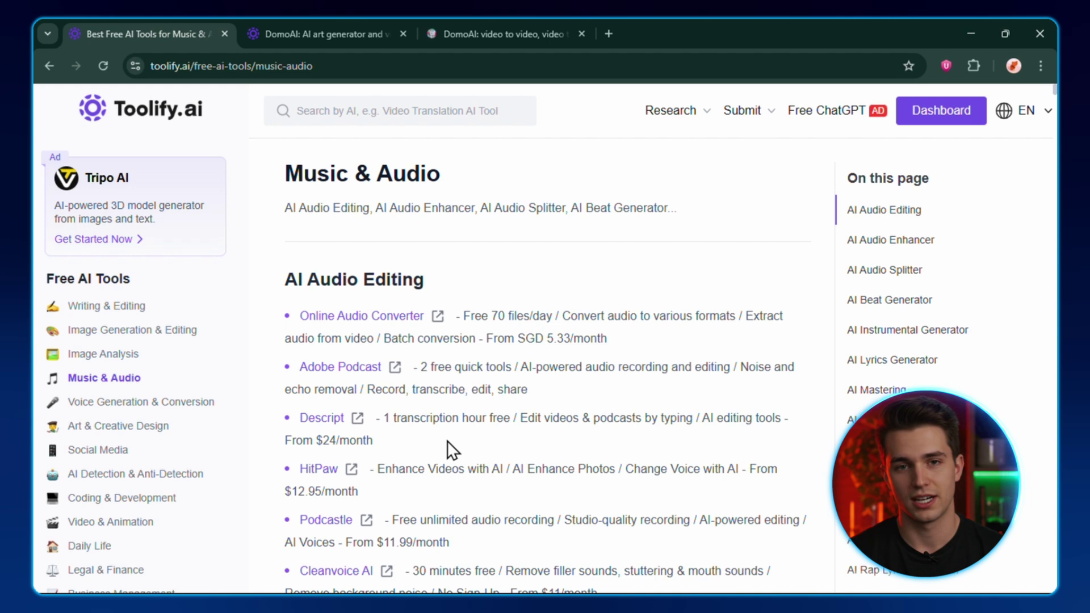
pyautogui.scroll(-7, 447, 440)
pyautogui.click(317, 356)
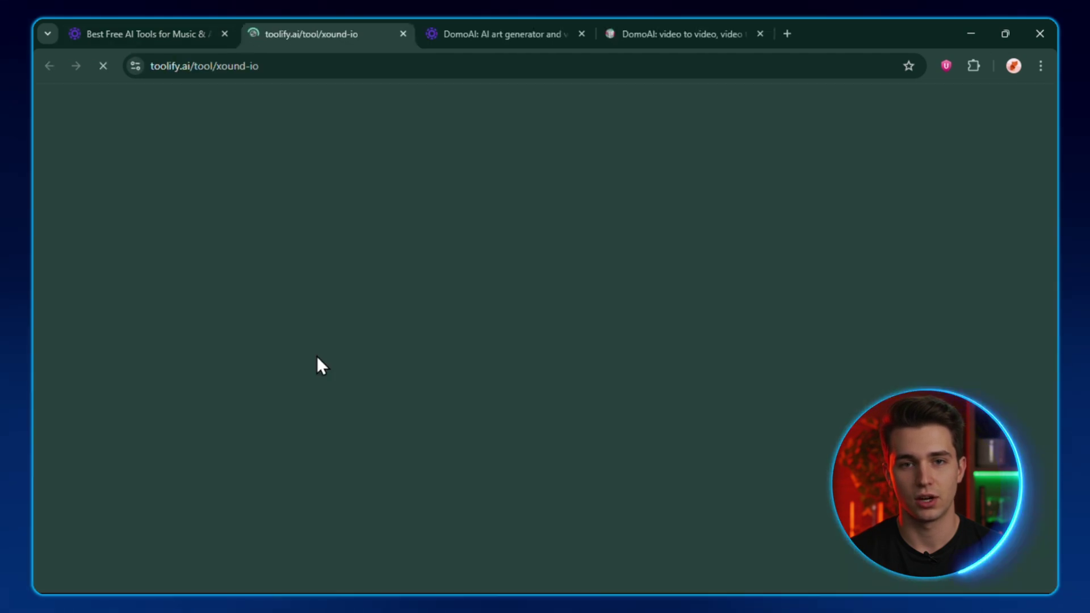
# Visit the Xound.io site and its free noise-removal trial, then return to the list
pyautogui.click(240, 247)
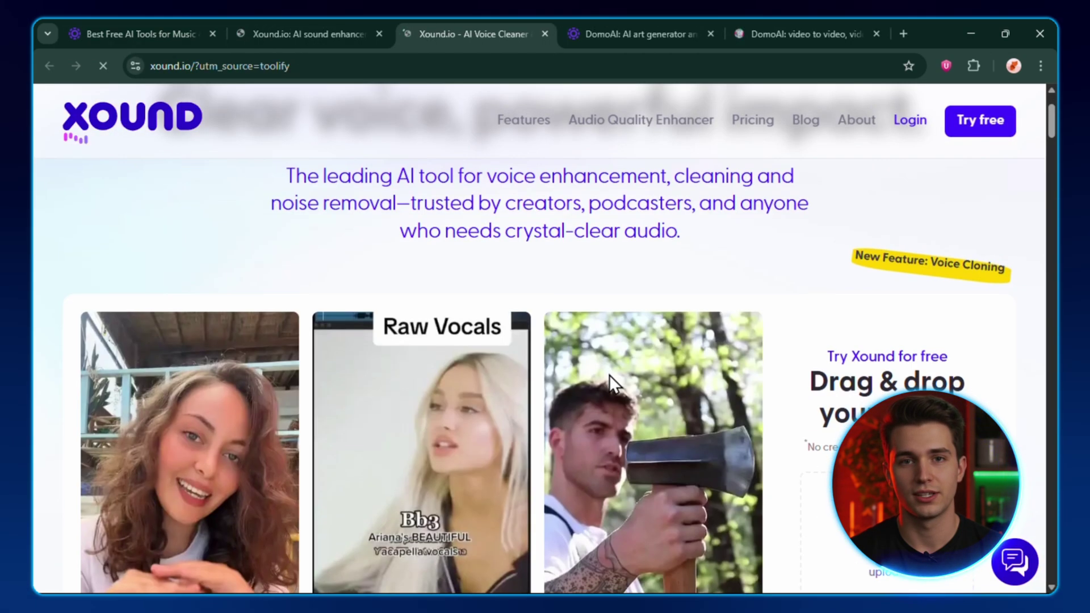
pyautogui.click(990, 119)
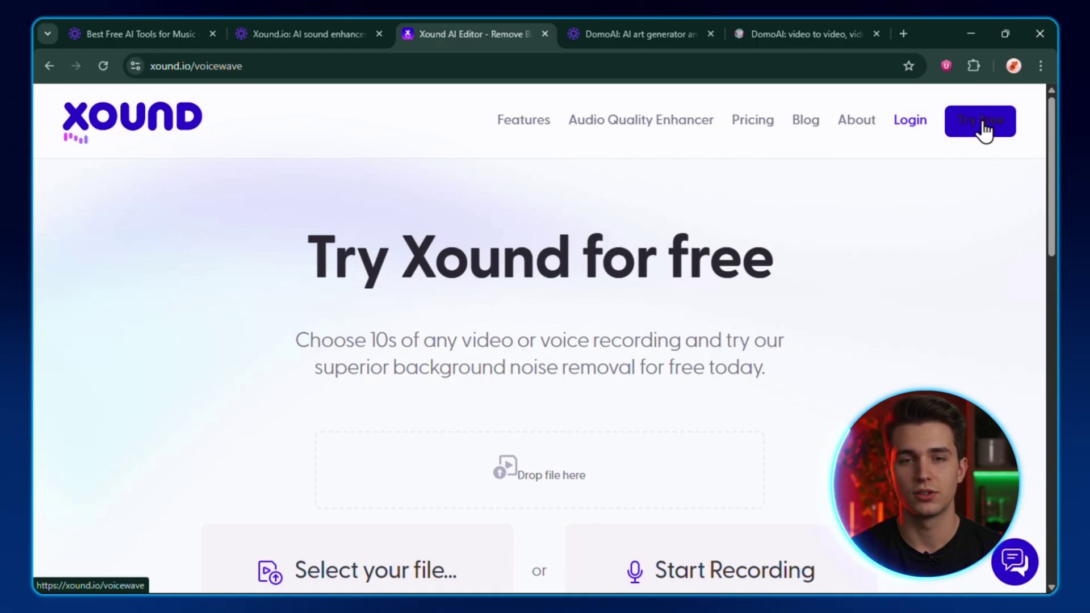
pyautogui.click(157, 27)
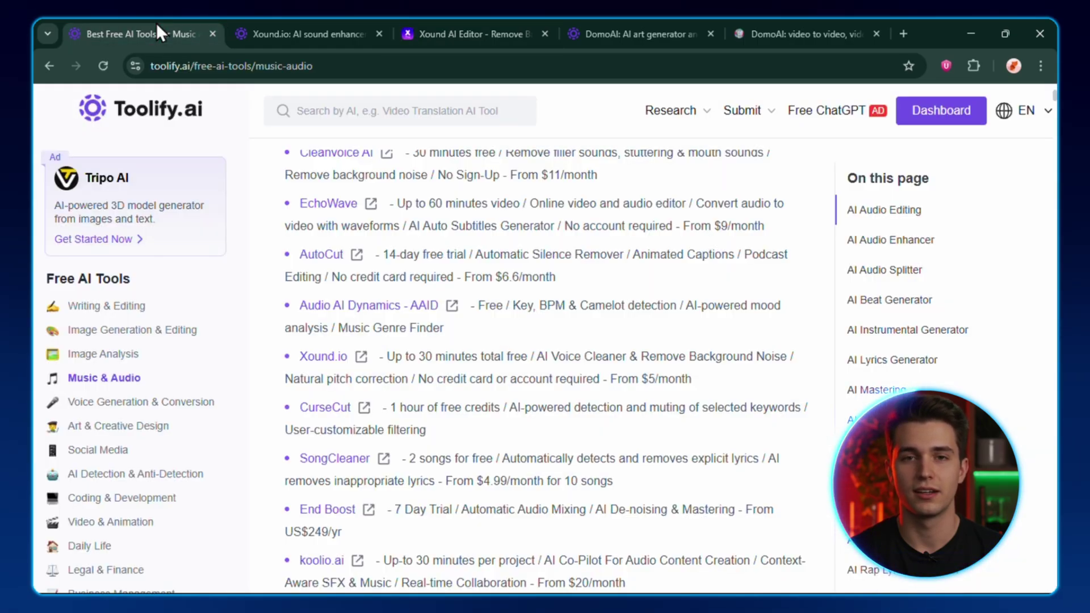
pyautogui.scroll(7, 438, 253)
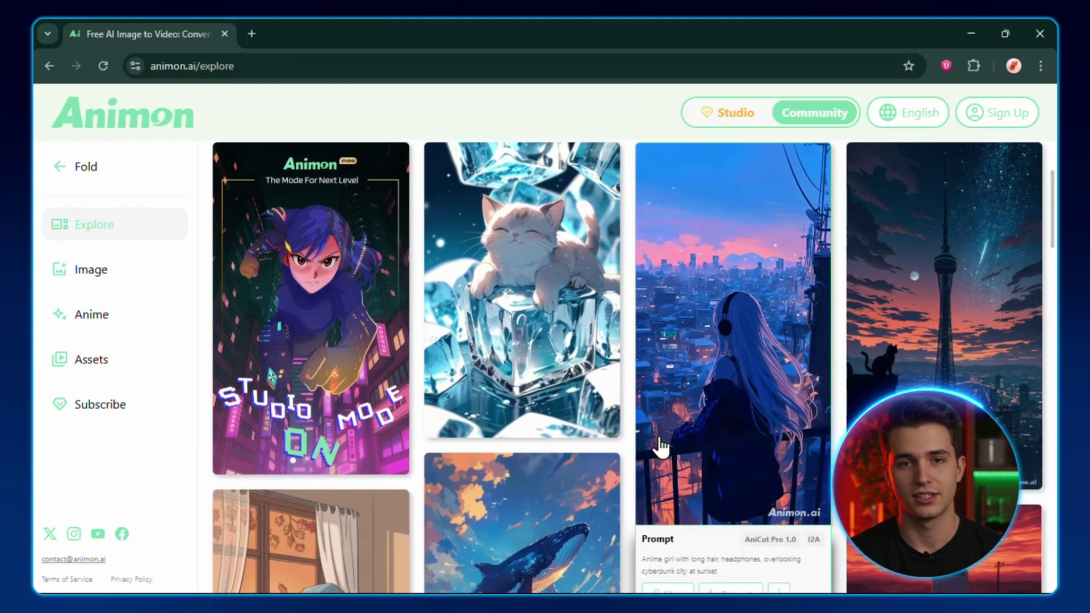
pyautogui.scroll(-3, 659, 446)
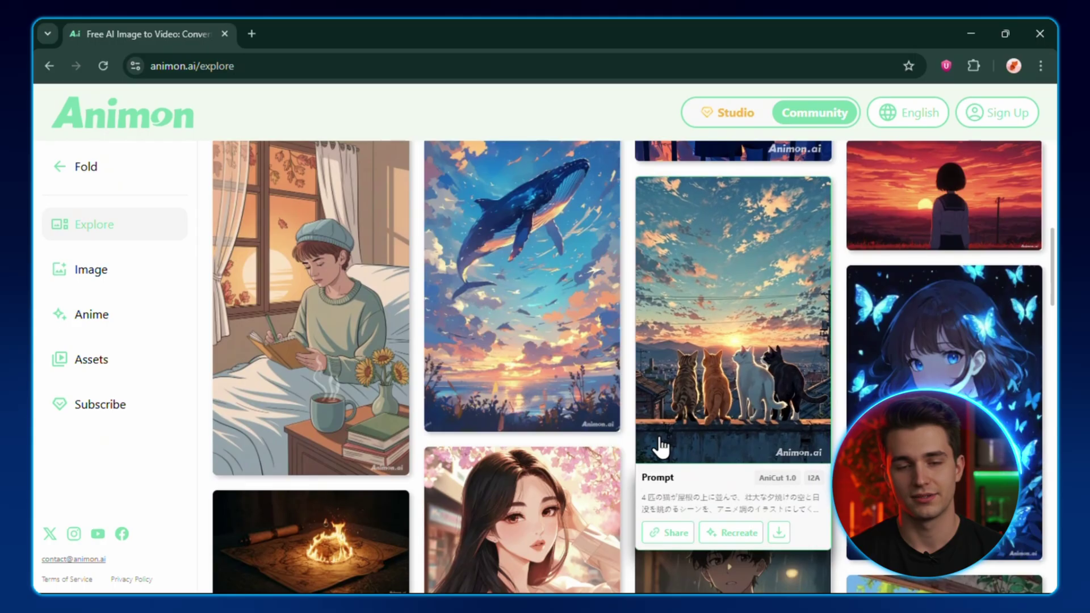
# Open the reading-boy clip from Animon's Explore gallery and start a free recreation
pyautogui.click(320, 278)
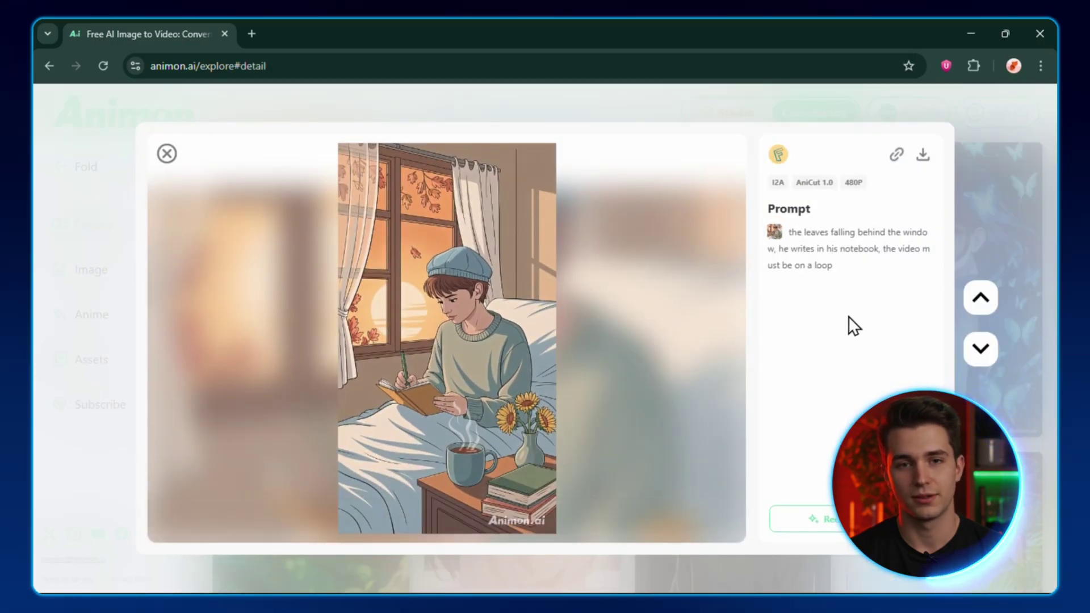
pyautogui.moveTo(776, 237)
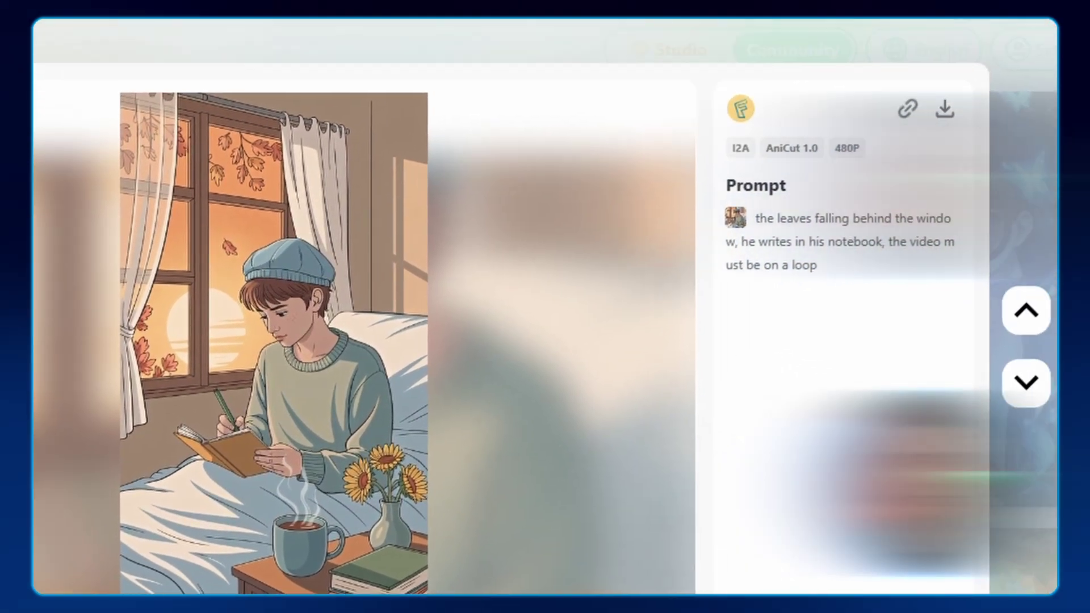
pyautogui.click(121, 170)
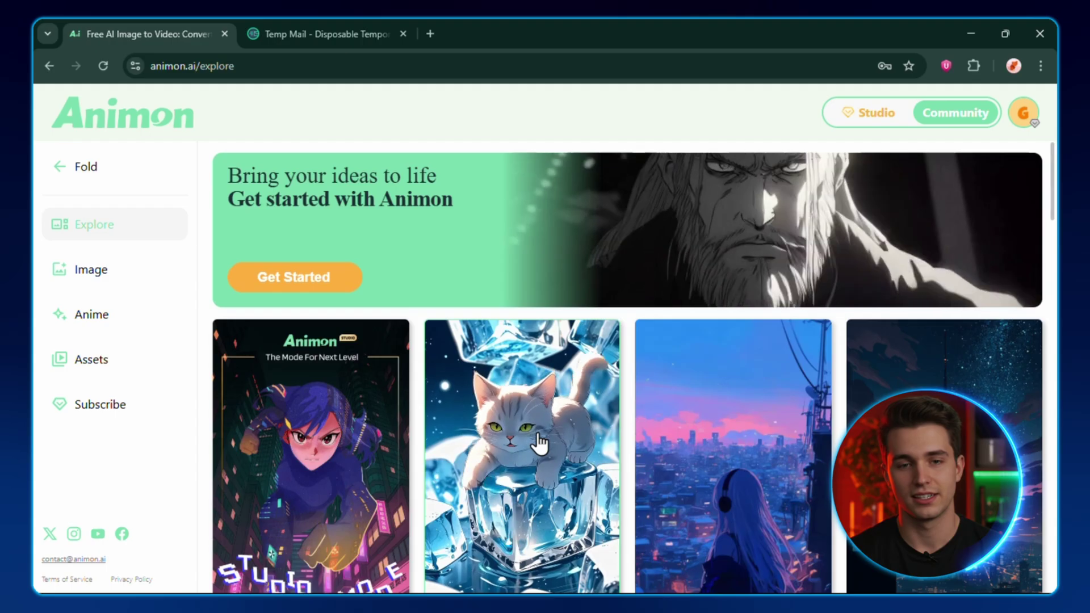
# Generate a 3:4 Anime-style text-to-image of a girl on a wooden park bench
pyautogui.click(114, 261)
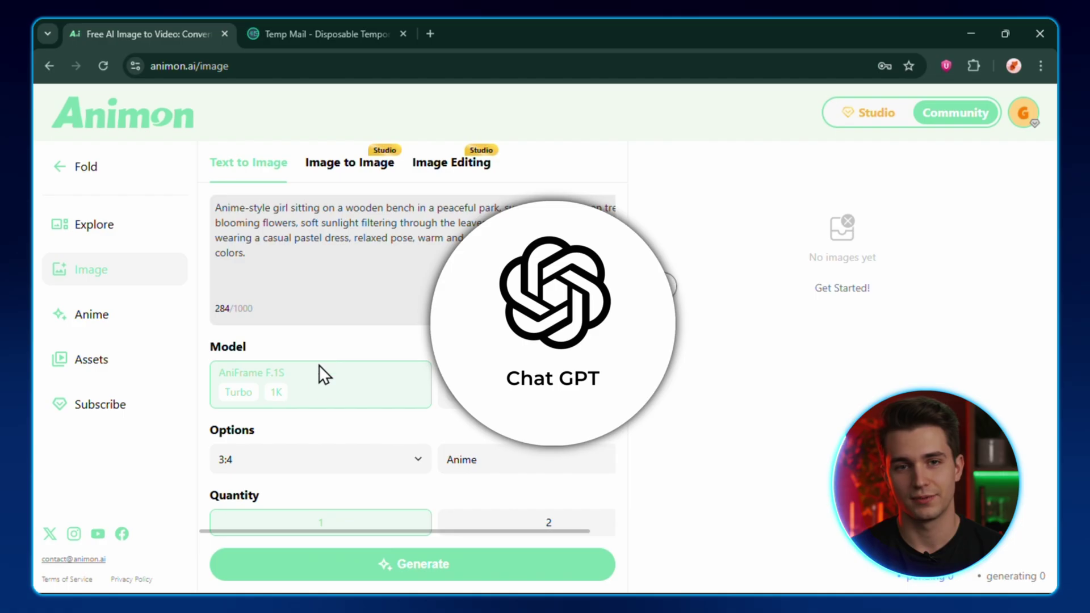
pyautogui.click(392, 460)
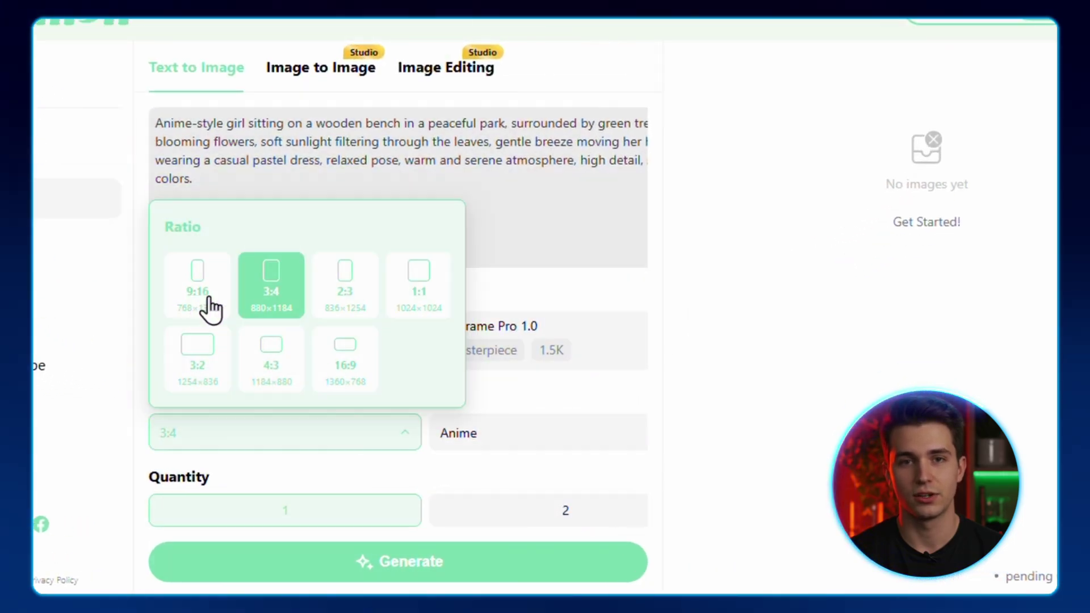
pyautogui.click(434, 434)
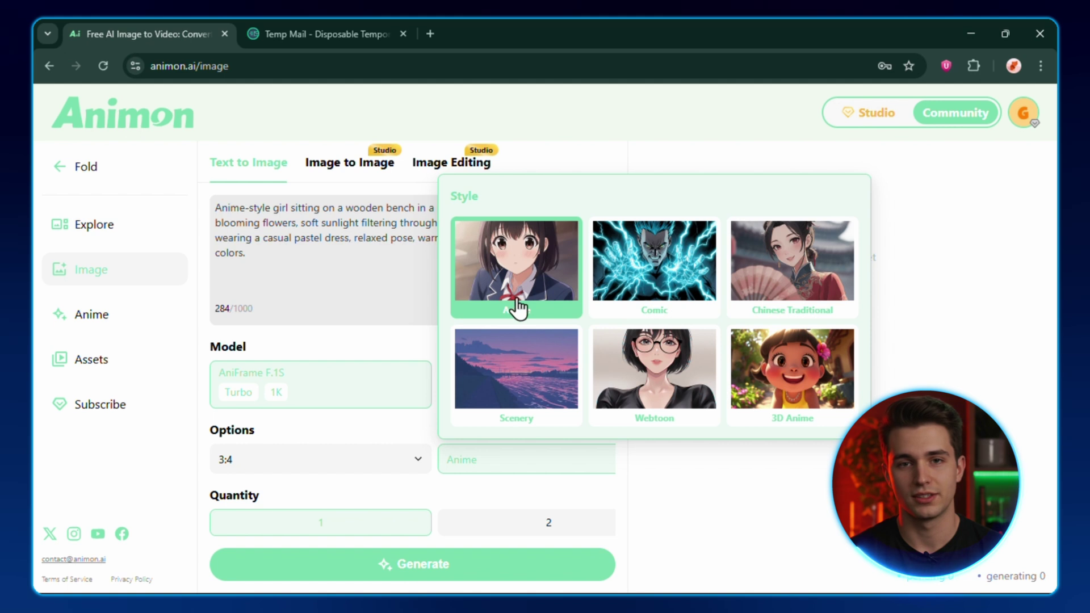
pyautogui.click(428, 423)
pyautogui.click(369, 569)
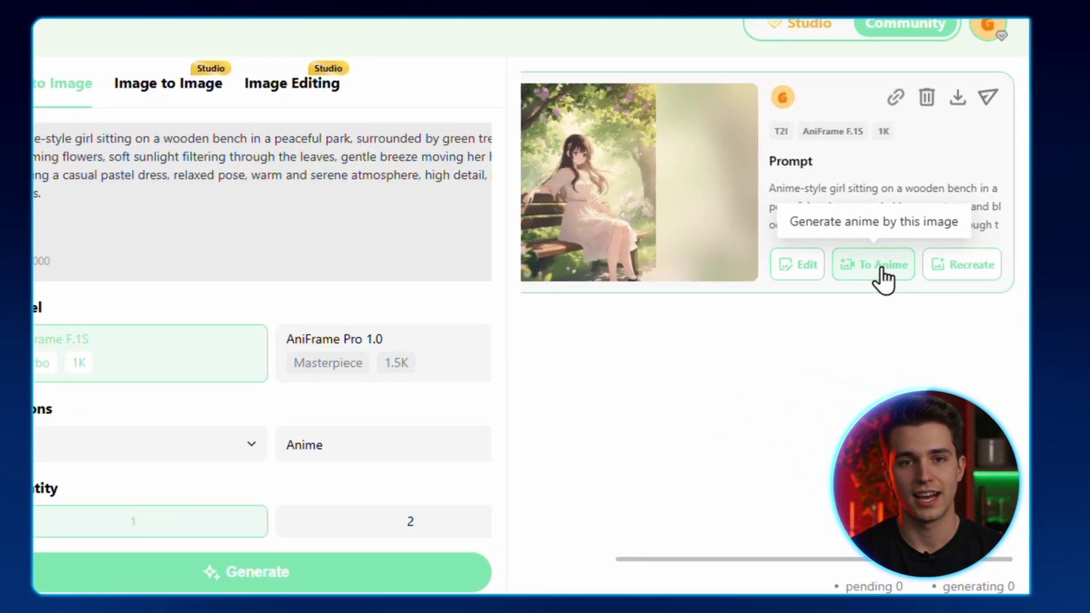
pyautogui.click(883, 271)
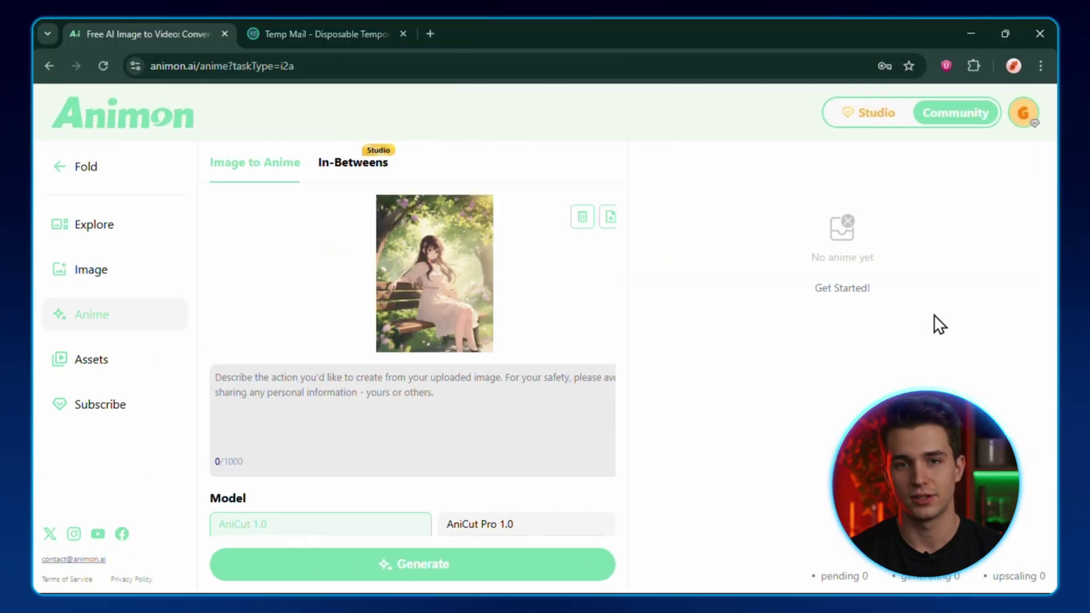
# Paste the prompt of the girl standing and running toward camera, then generate
pyautogui.click(315, 413)
pyautogui.hotkey('ctrl', 'v')
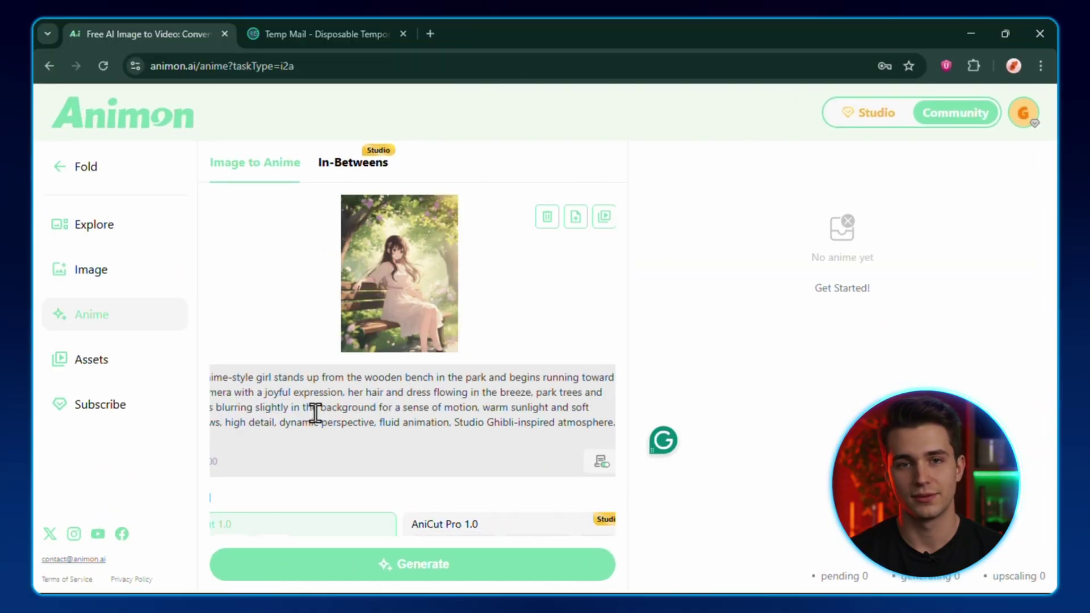
pyautogui.scroll(-2, 314, 434)
pyautogui.click(458, 578)
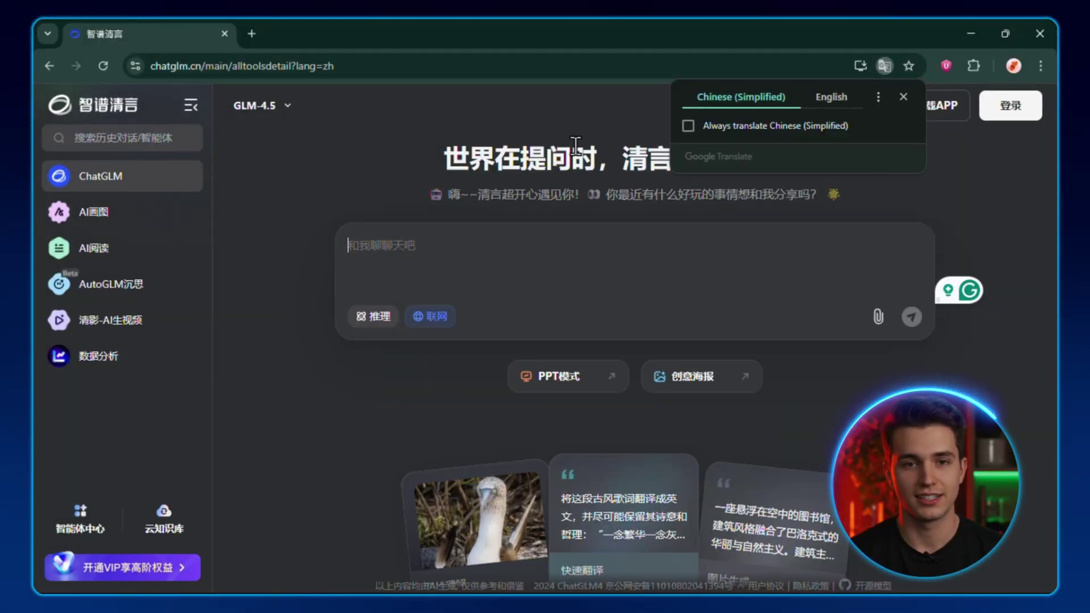
# Translate the ChatGLM homepage into English and dismiss the translate bubble
pyautogui.click(831, 98)
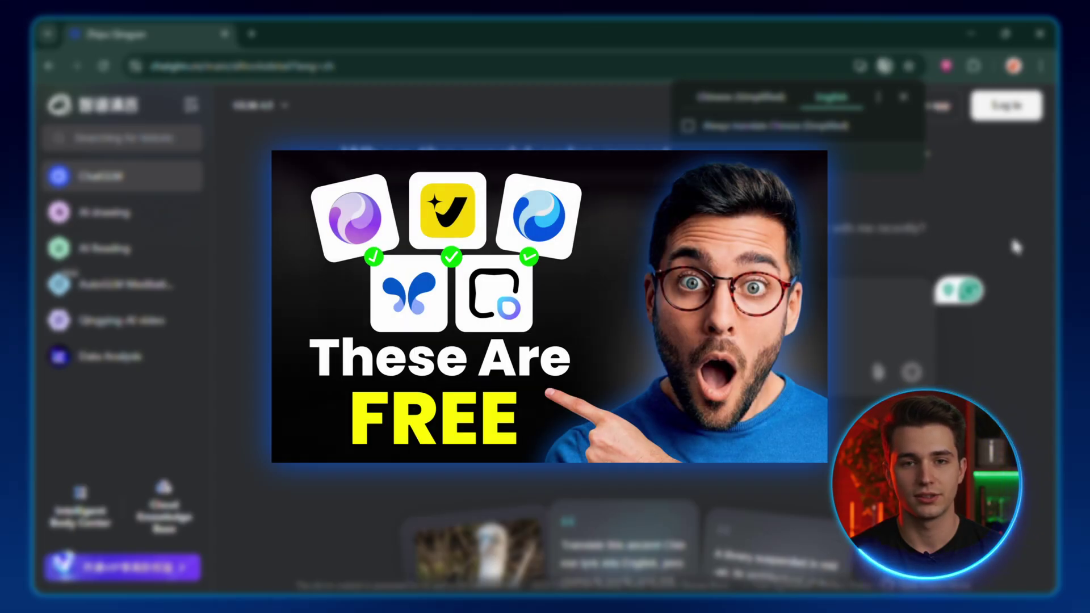
pyautogui.click(1010, 233)
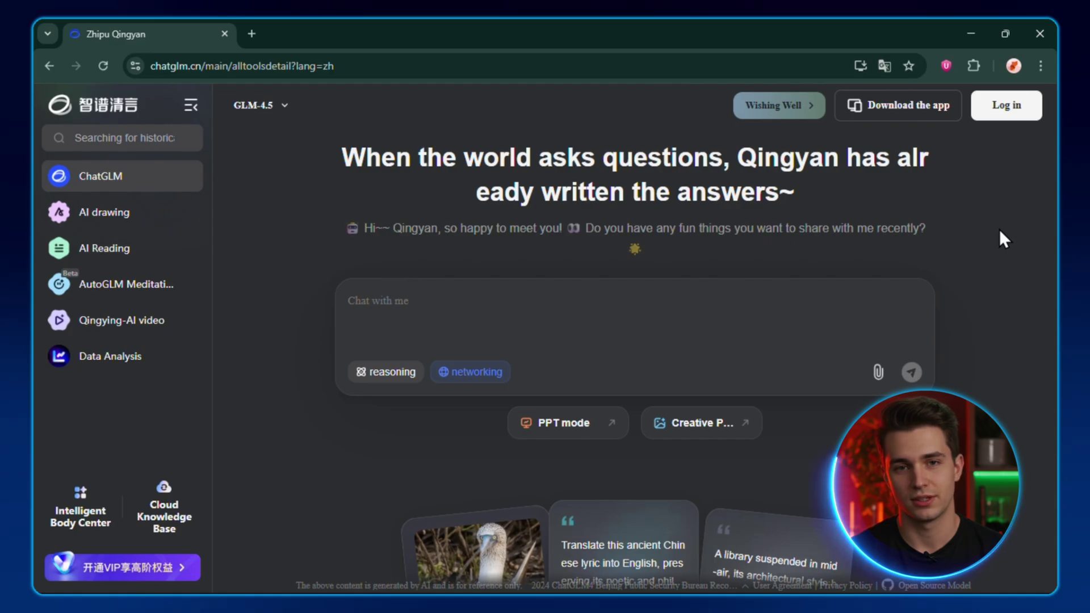
# Start ChatGLM sign-in and find a temporary US number on receive-smss.com
pyautogui.click(1023, 106)
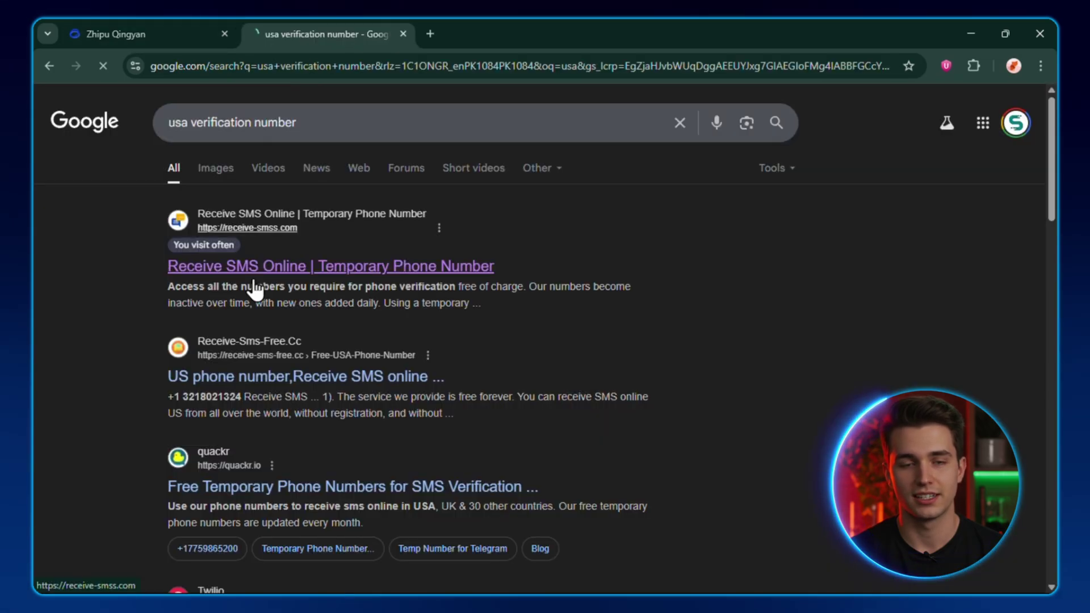
pyautogui.scroll(-7, 591, 306)
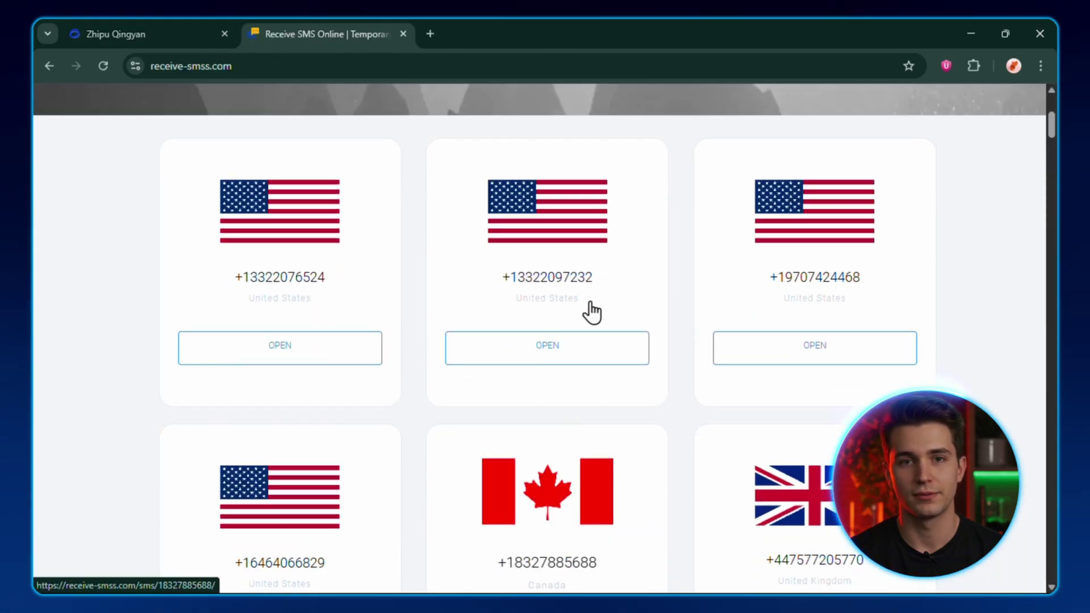
pyautogui.scroll(3, 592, 312)
pyautogui.click(806, 440)
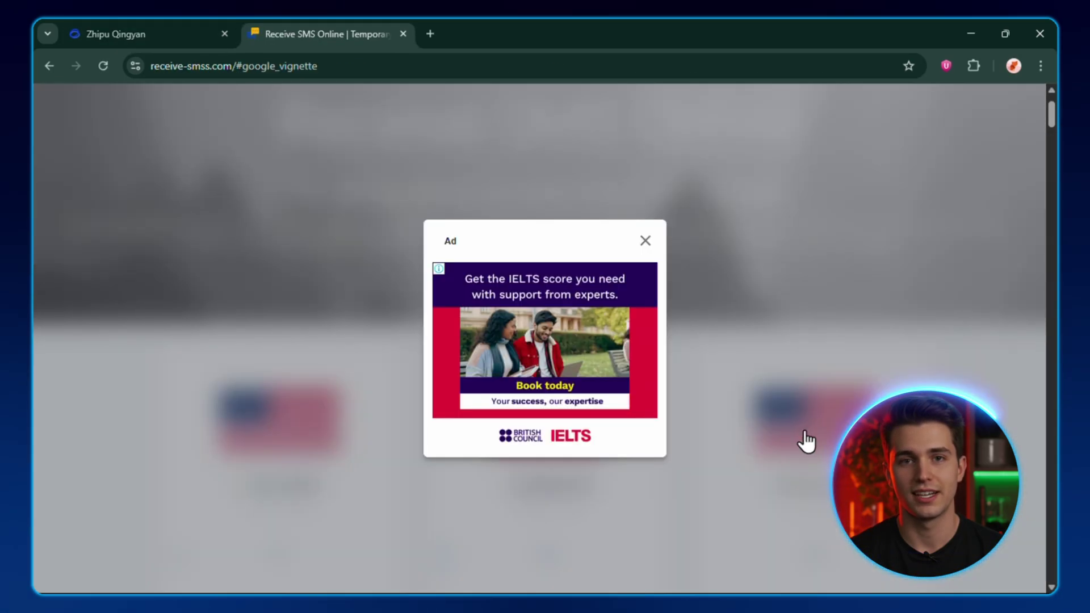
pyautogui.click(645, 240)
pyautogui.click(170, 32)
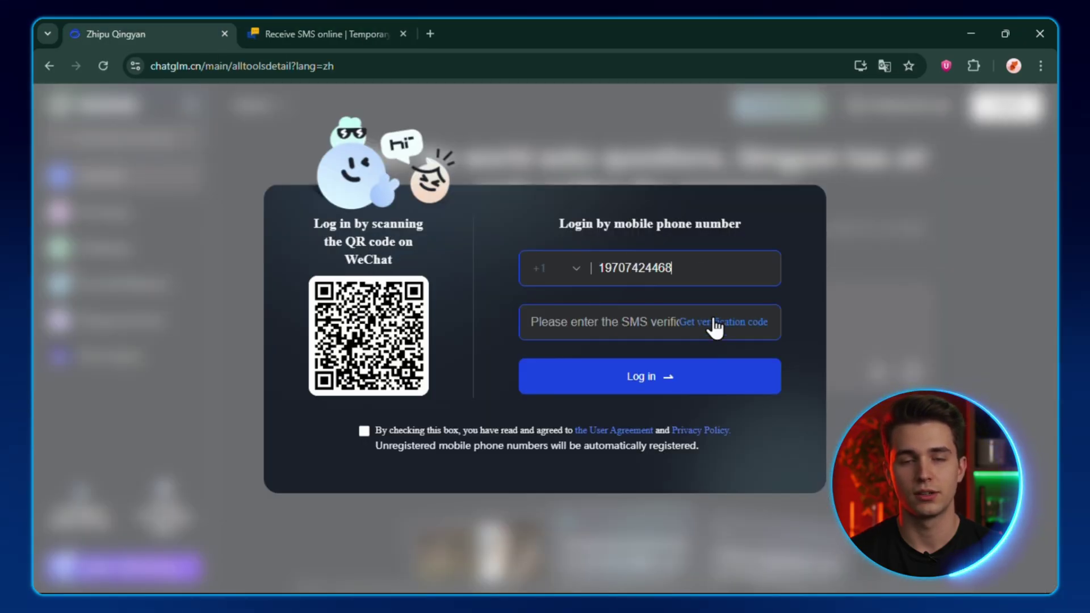
# Request the SMS code, pass the slider check, and refresh the number's inbox
pyautogui.click(715, 325)
pyautogui.moveTo(445, 399); pyautogui.dragTo(575, 405)
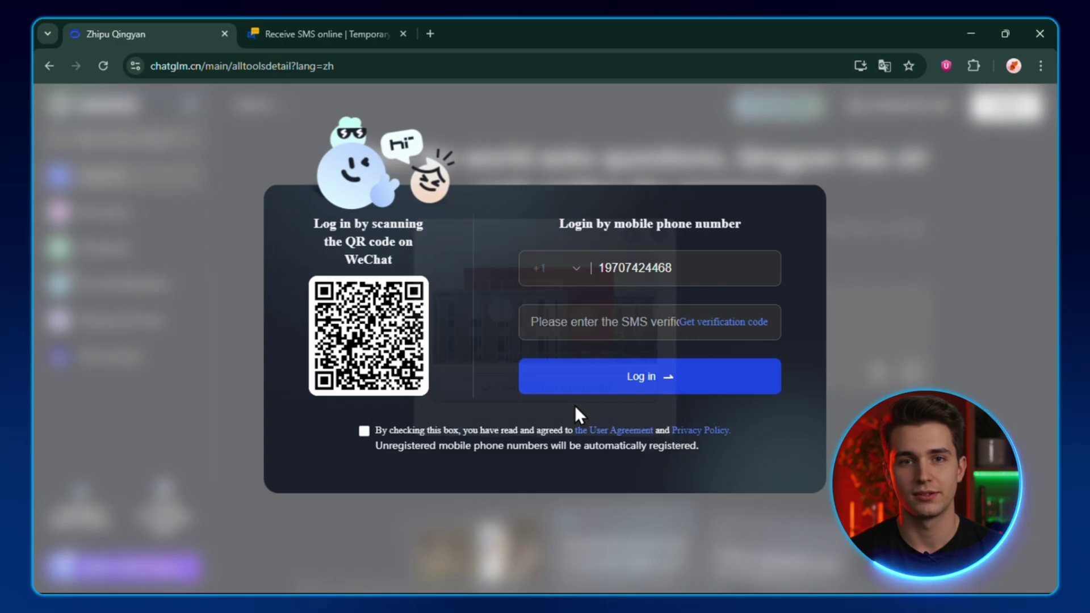
pyautogui.click(364, 35)
pyautogui.click(467, 507)
pyautogui.click(349, 457)
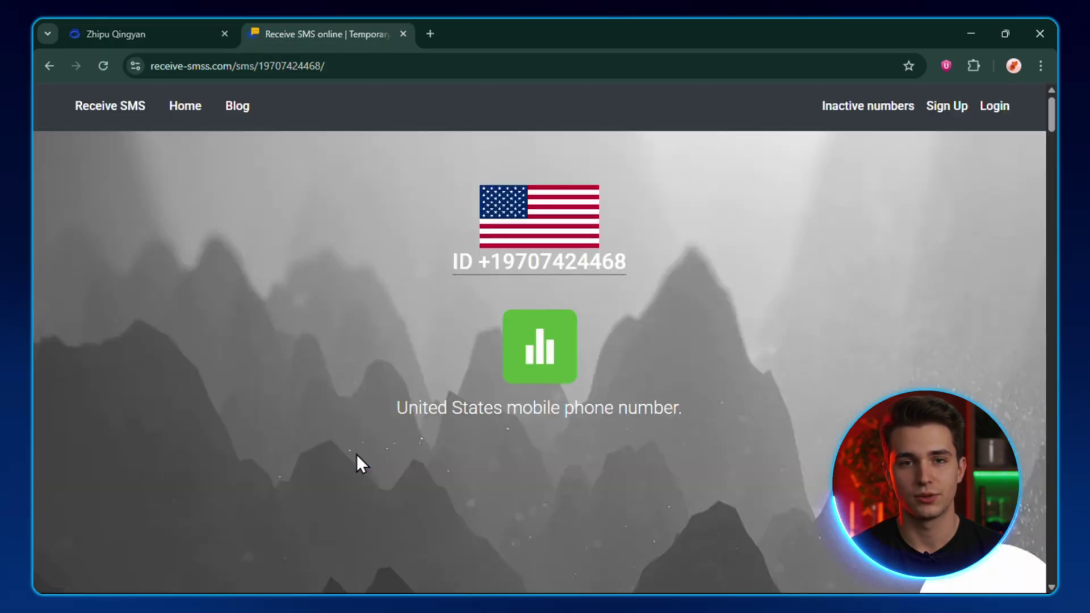
pyautogui.scroll(-10, 357, 454)
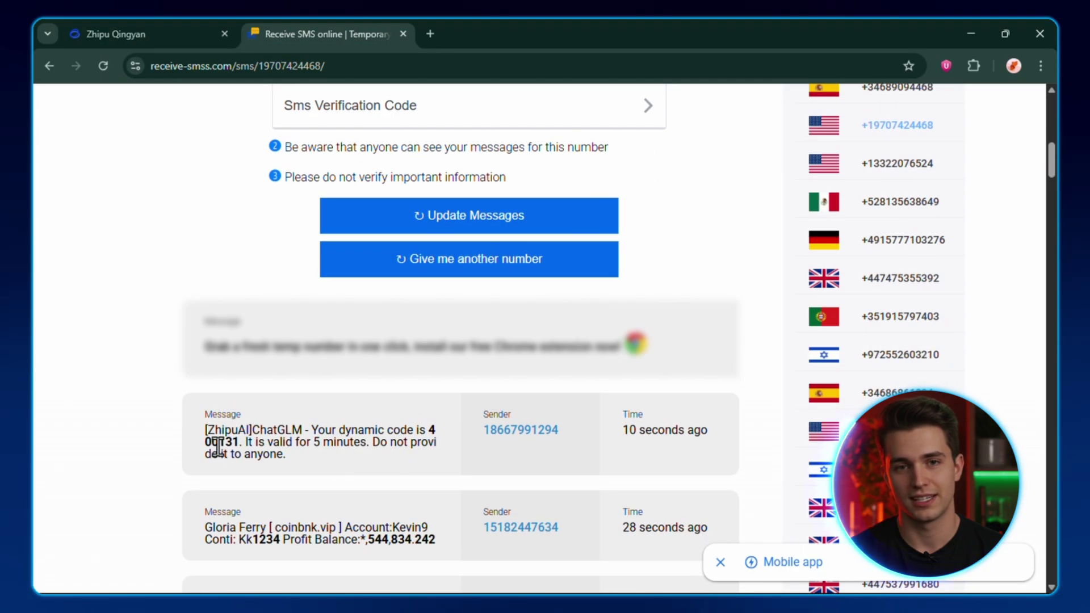
# Request a code for a second temporary number and check its inbox
pyautogui.click(170, 34)
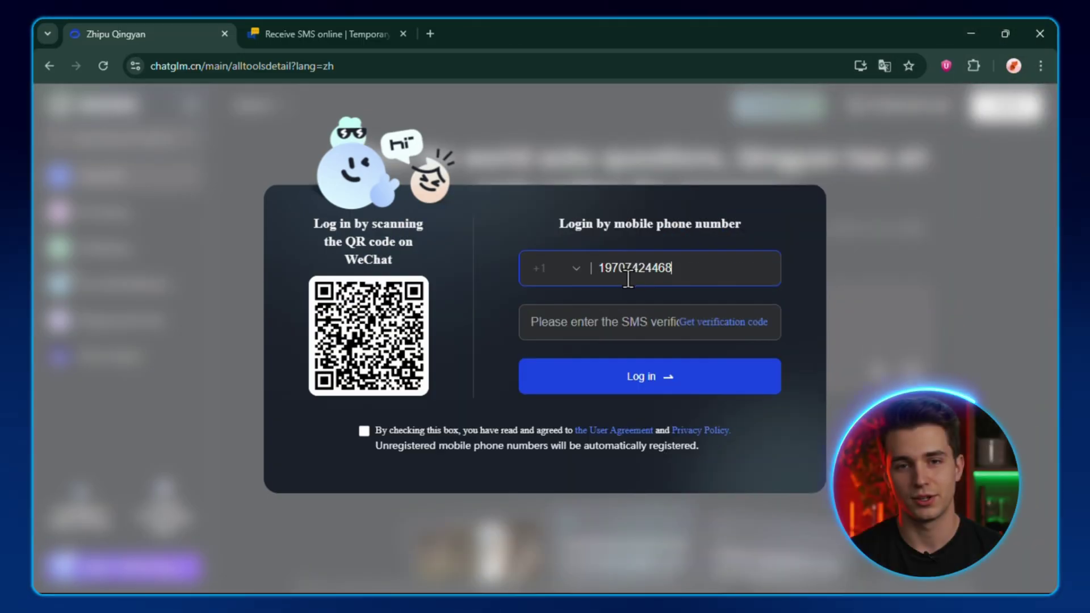
pyautogui.click(714, 324)
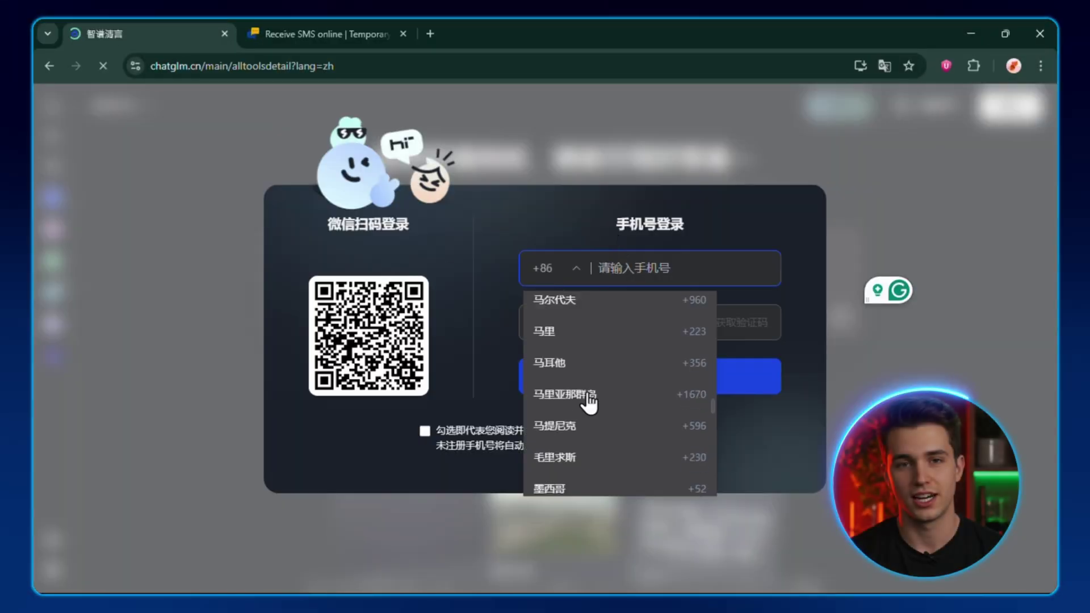
pyautogui.click(504, 304)
pyautogui.click(739, 324)
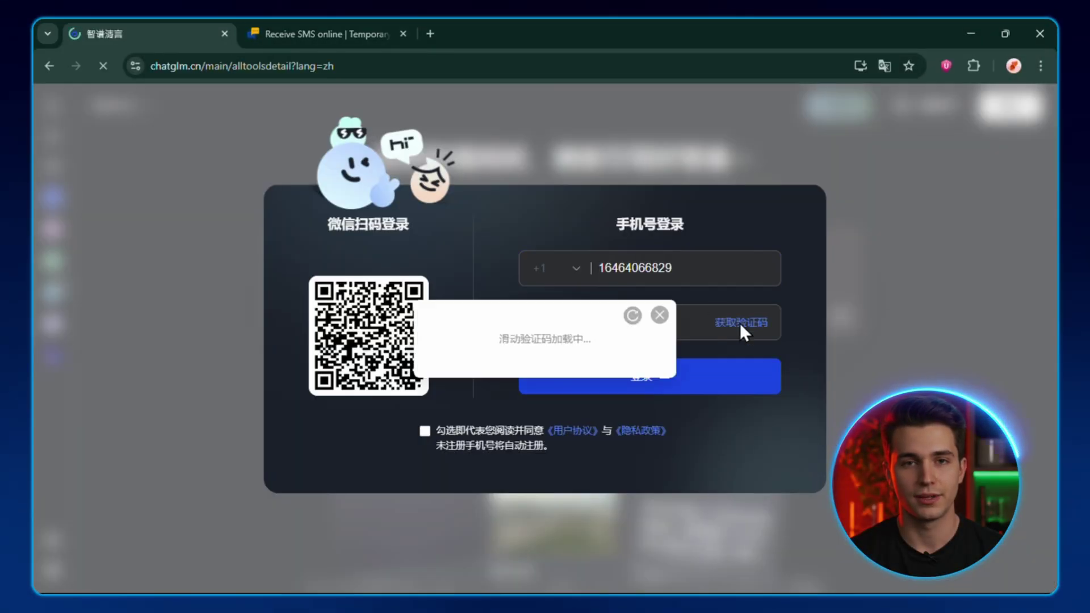
pyautogui.click(325, 33)
pyautogui.scroll(-8, 418, 349)
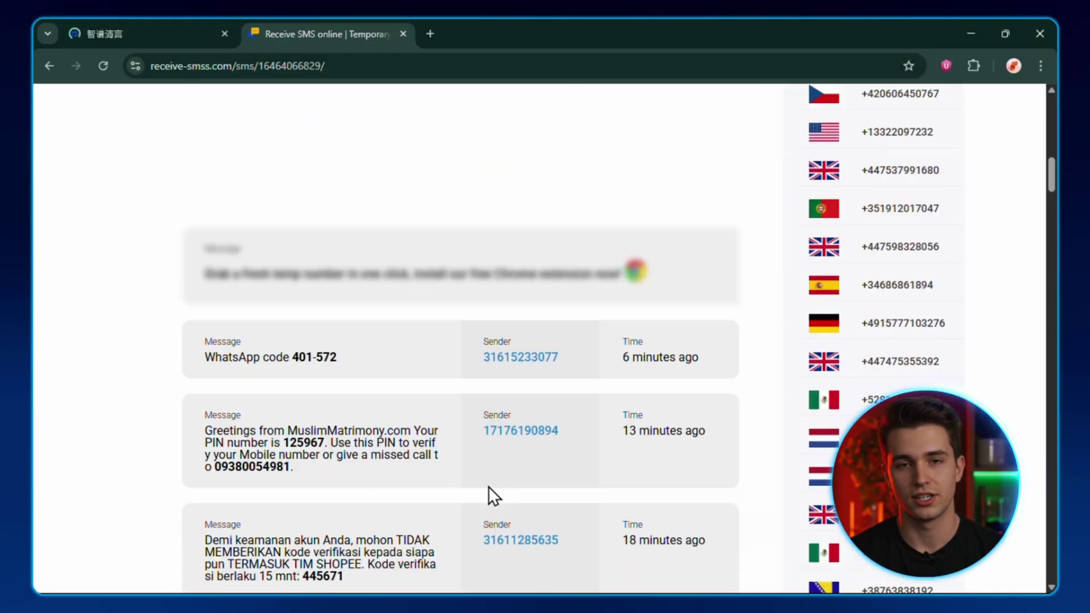
pyautogui.scroll(5, 487, 494)
pyautogui.scroll(-2, 455, 450)
# Translate the AI drawing page to English and set photography style with 16:9 ratio
pyautogui.click(491, 356)
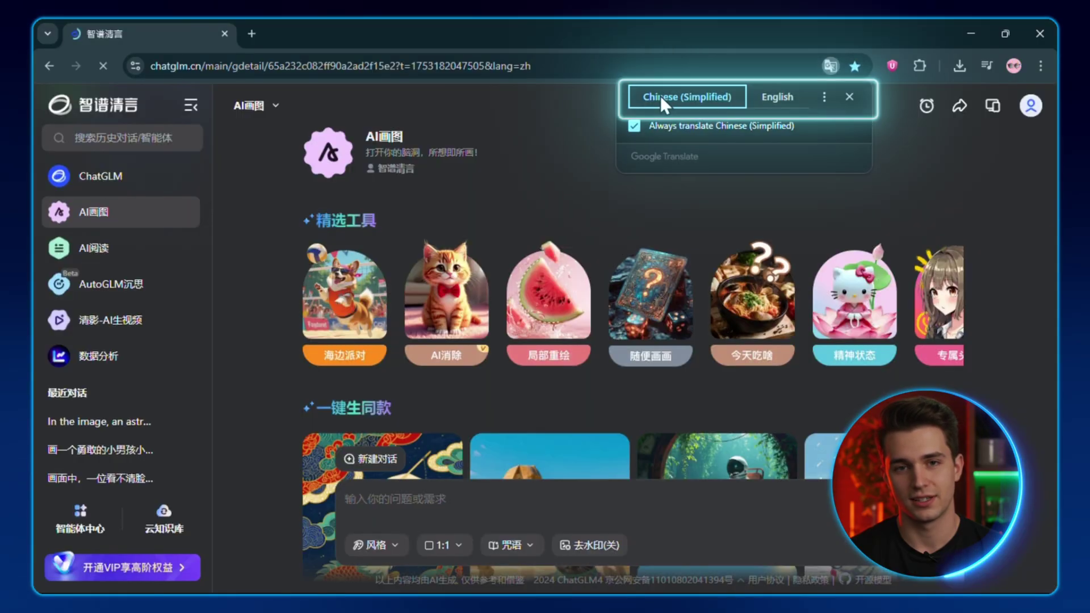
pyautogui.click(783, 99)
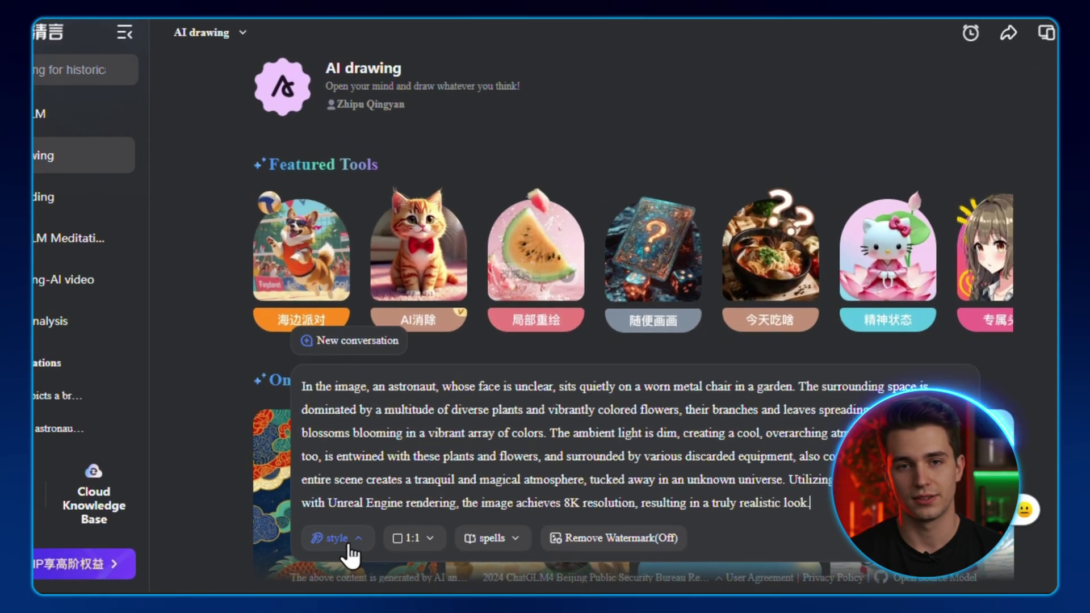
pyautogui.click(341, 535)
pyautogui.click(305, 278)
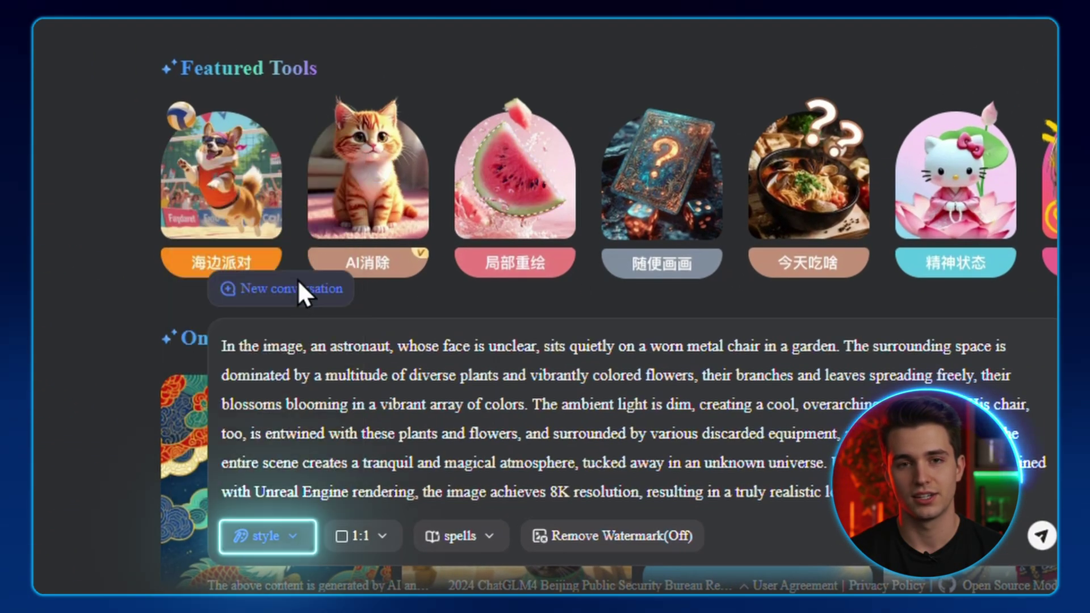
pyautogui.click(343, 537)
pyautogui.click(398, 437)
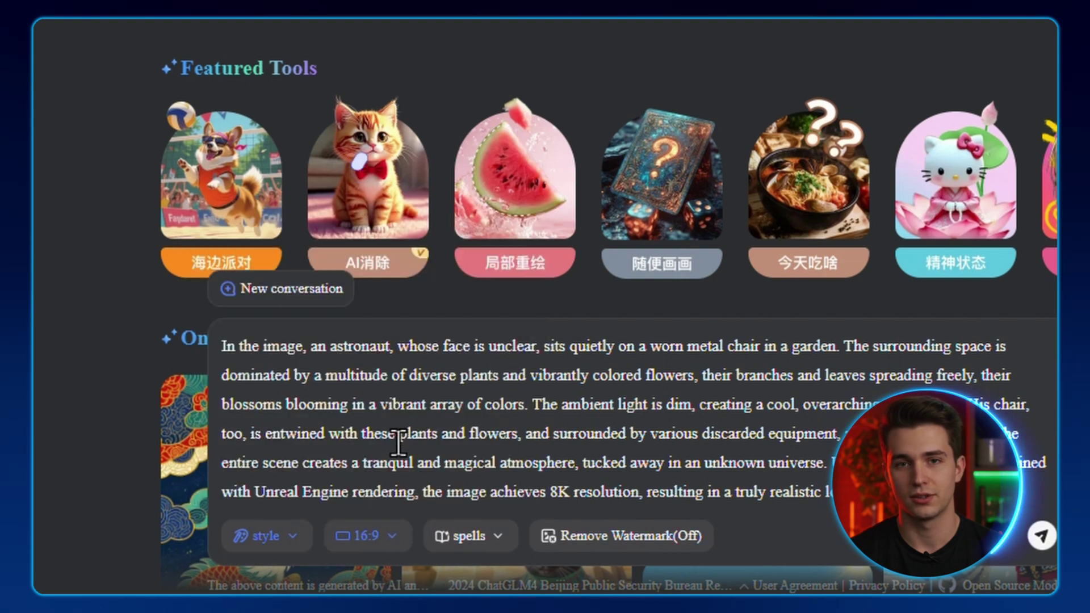
# Browse the lens, Composition and Image quality spells, then generate the astronaut images
pyautogui.click(504, 537)
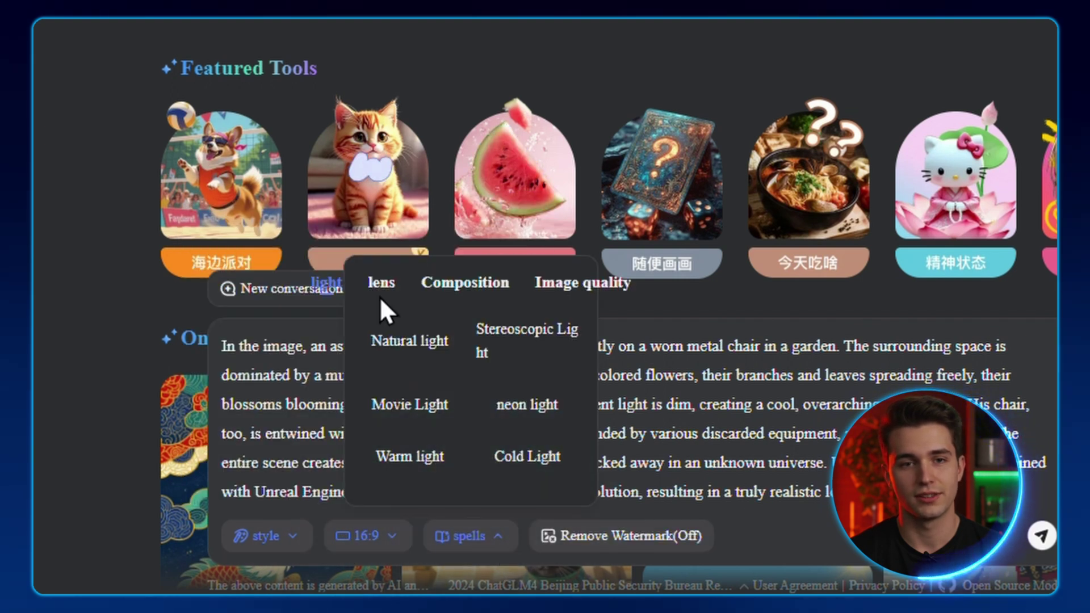
pyautogui.click(379, 287)
pyautogui.click(498, 340)
pyautogui.click(591, 340)
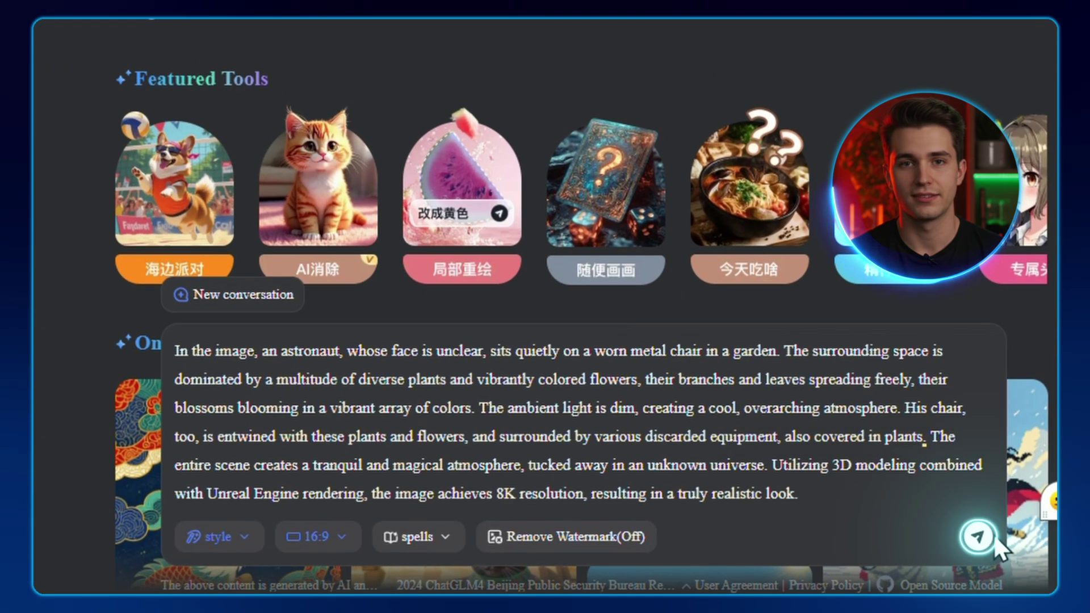
pyautogui.click(915, 545)
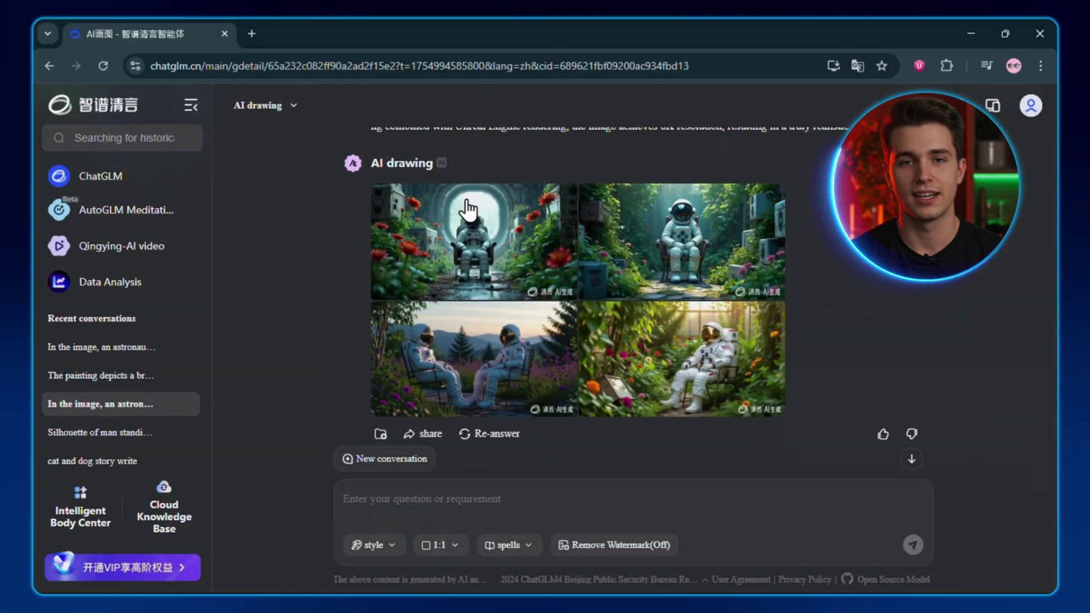
# Page through the generated astronaut images in large view
pyautogui.click(468, 210)
pyautogui.click(648, 339)
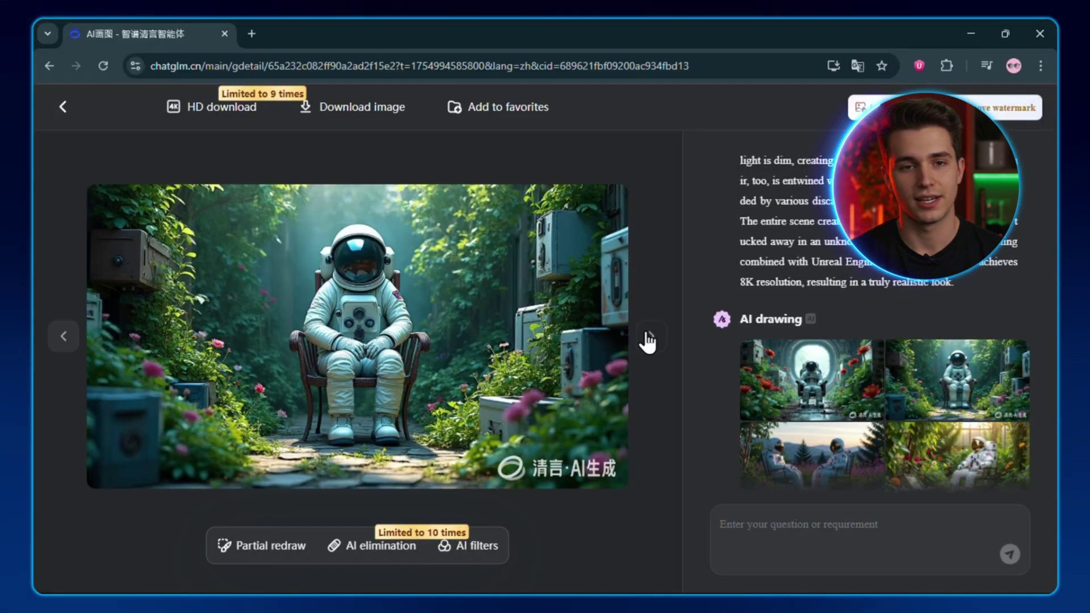
pyautogui.click(648, 340)
pyautogui.press('Escape')
# Upload the cropped astronaut image as Qingying's starting frame
pyautogui.click(114, 245)
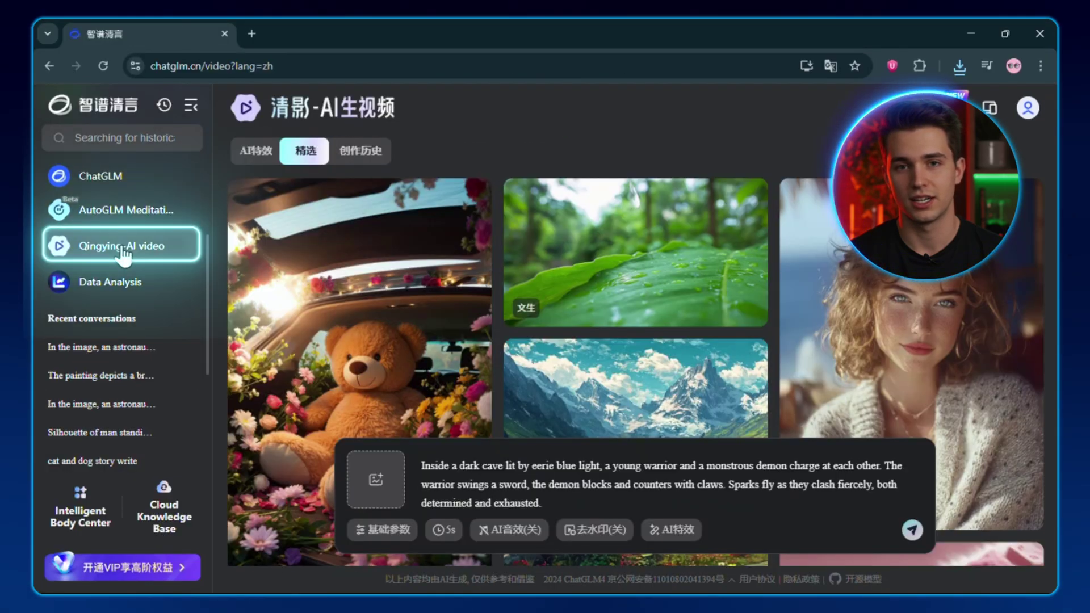
pyautogui.click(394, 471)
pyautogui.doubleClick(237, 204)
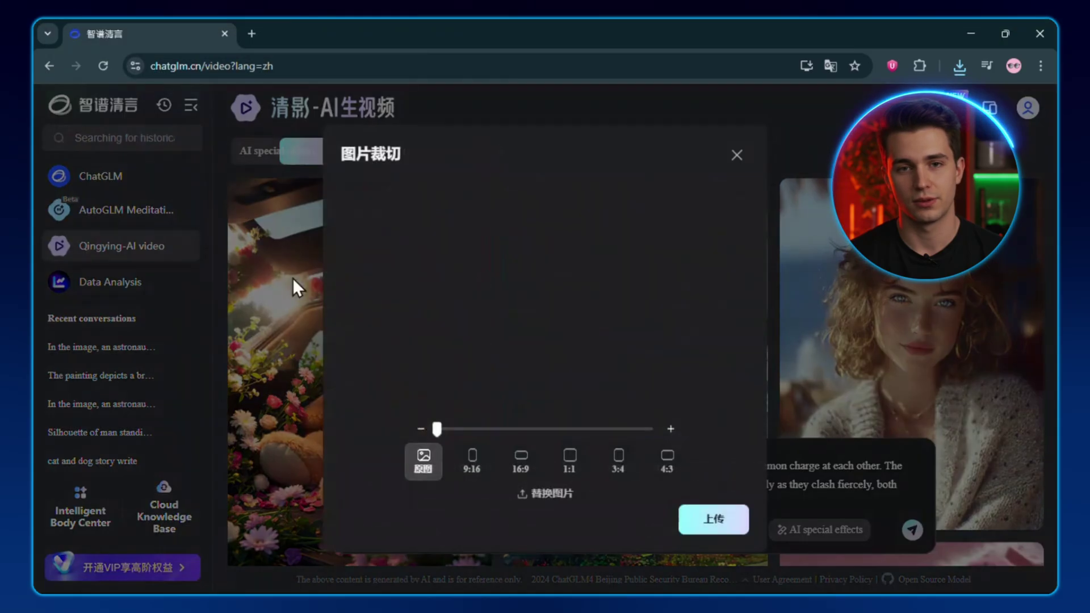
pyautogui.click(710, 518)
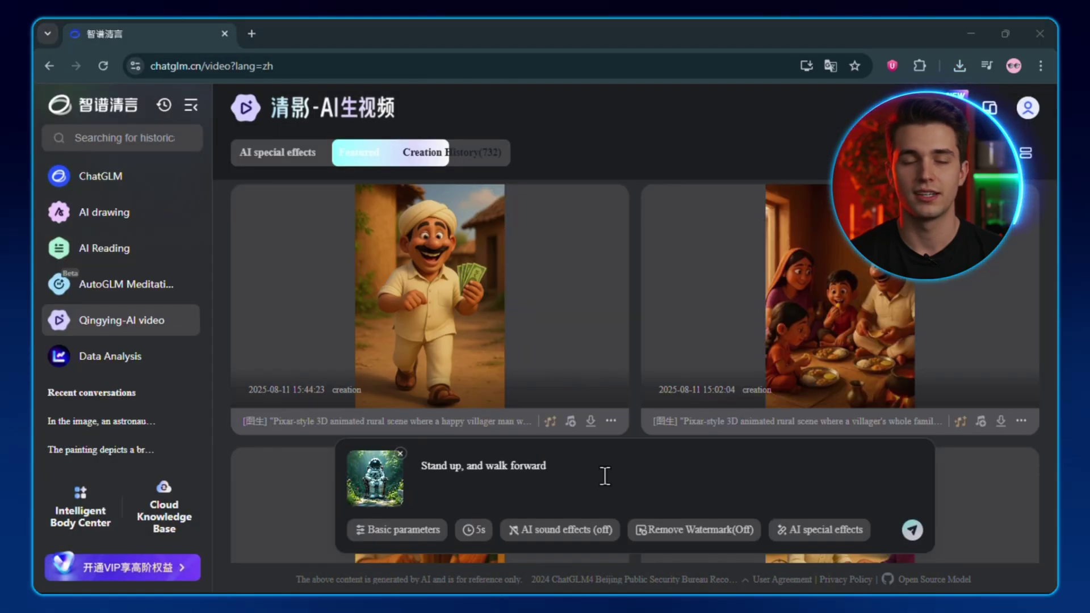
# Set 1080P resolution, turn AI sound effects on, and play the resulting clip
pyautogui.click(403, 533)
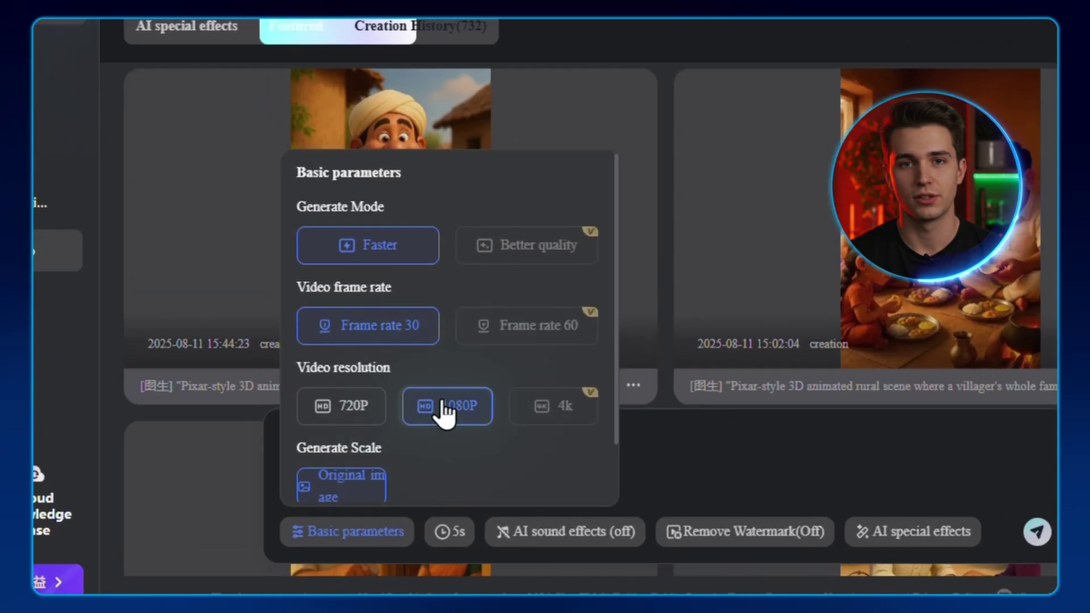
pyautogui.click(471, 436)
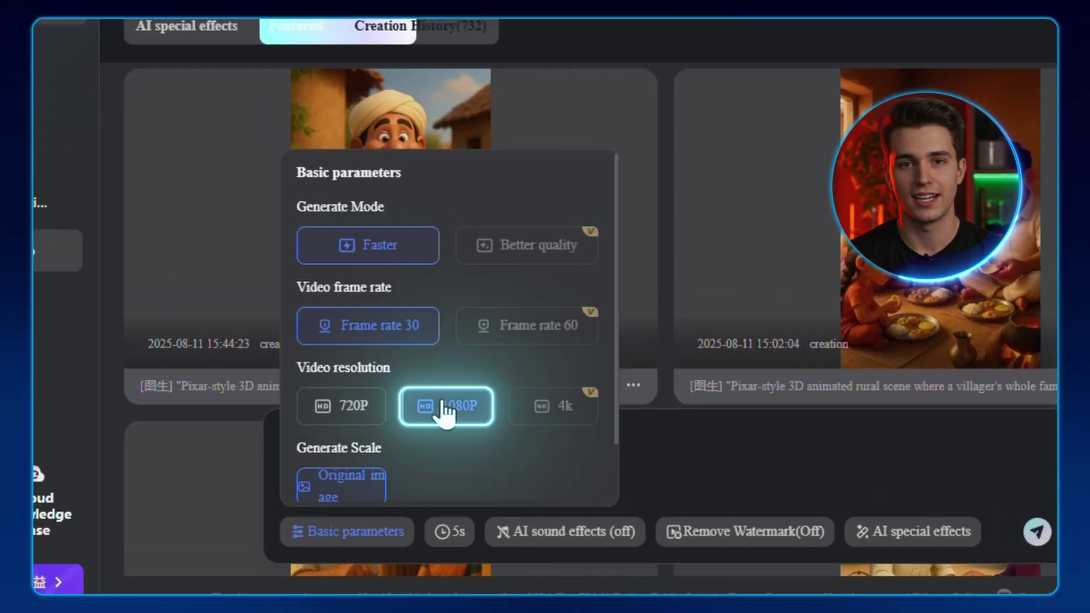
pyautogui.click(579, 545)
pyautogui.click(613, 450)
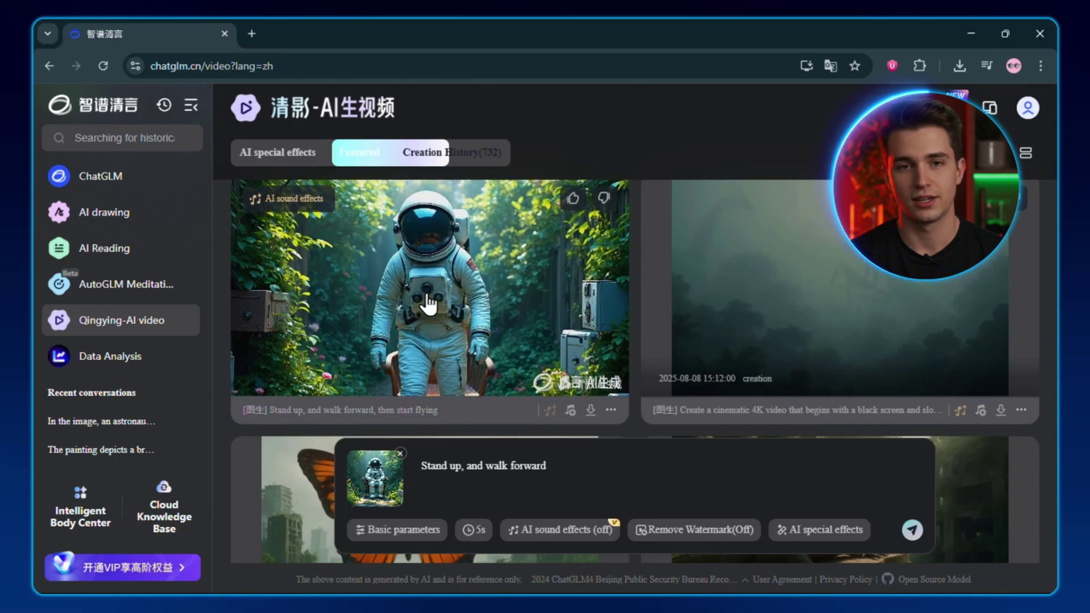
pyautogui.click(427, 296)
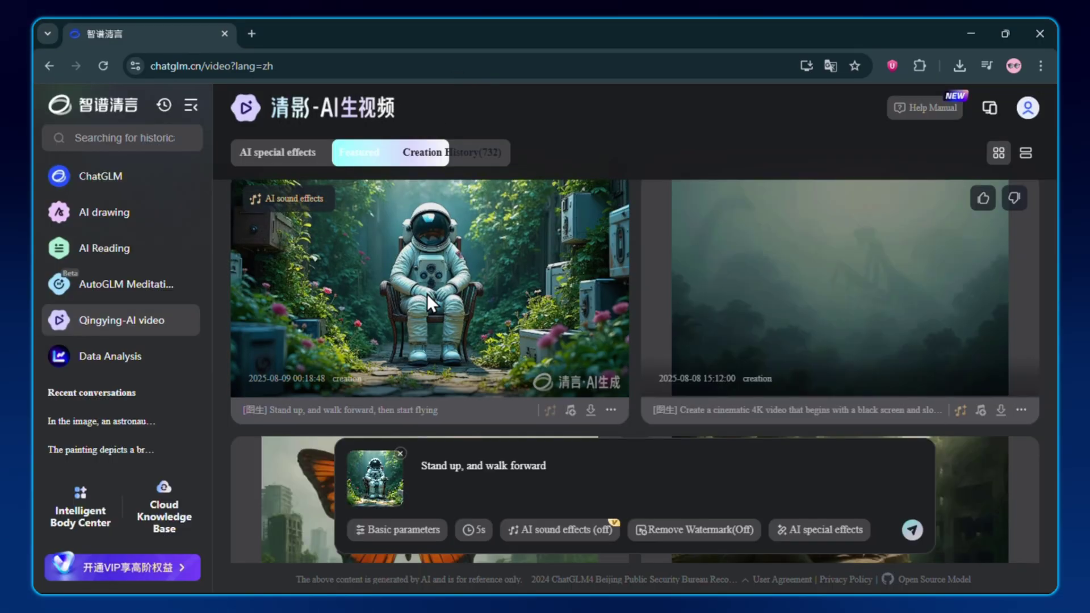
pyautogui.click(427, 294)
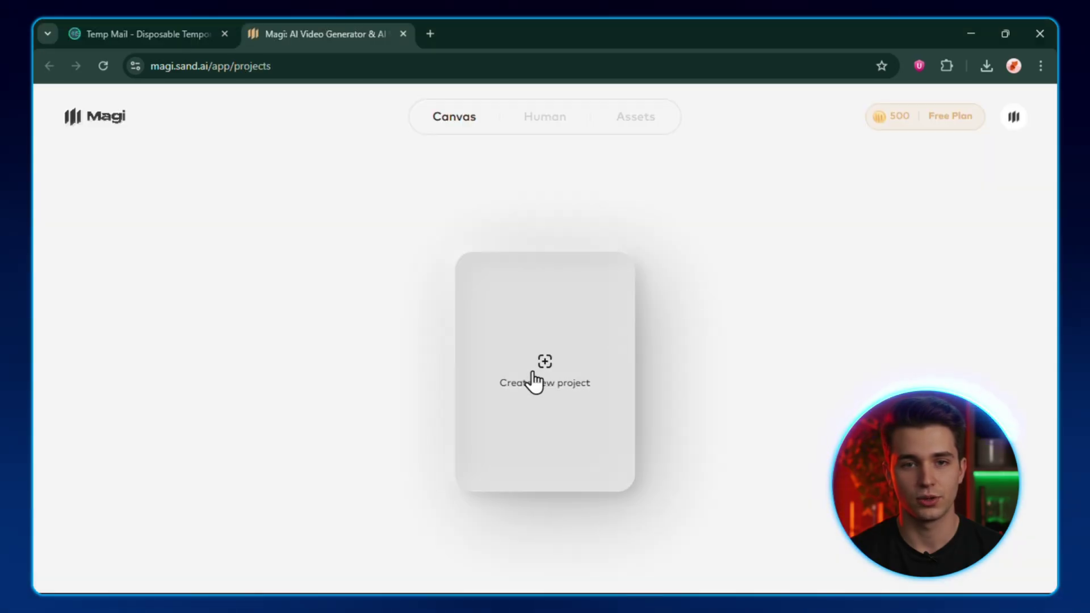
# Start a new Magi project and place the camera-doll asset image on the canvas
pyautogui.click(528, 372)
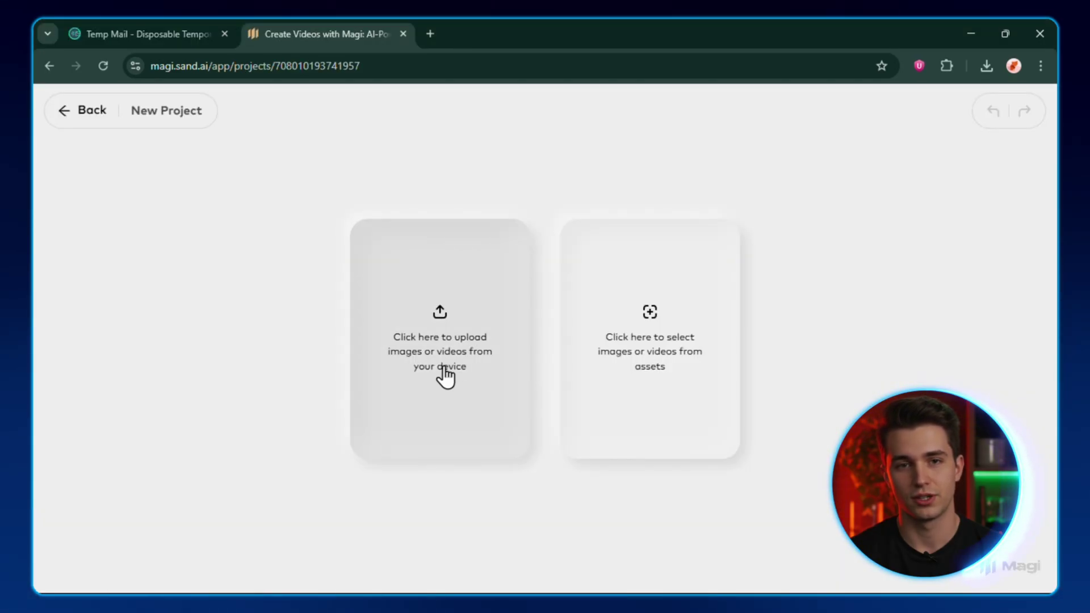
pyautogui.click(654, 374)
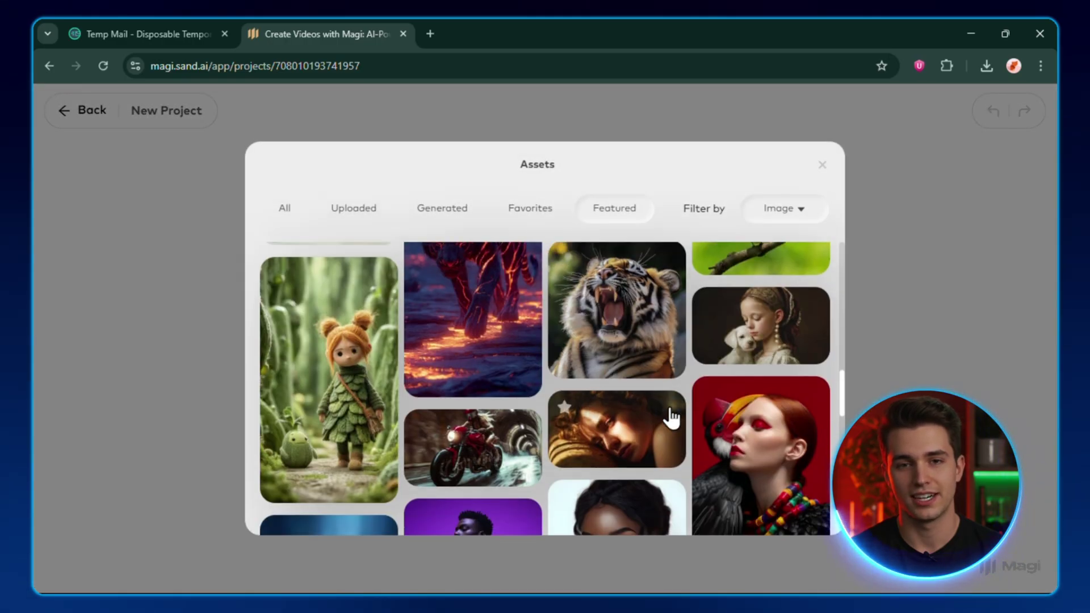
pyautogui.scroll(-3, 669, 419)
pyautogui.scroll(3, 671, 417)
pyautogui.scroll(-3, 672, 418)
pyautogui.scroll(2, 671, 408)
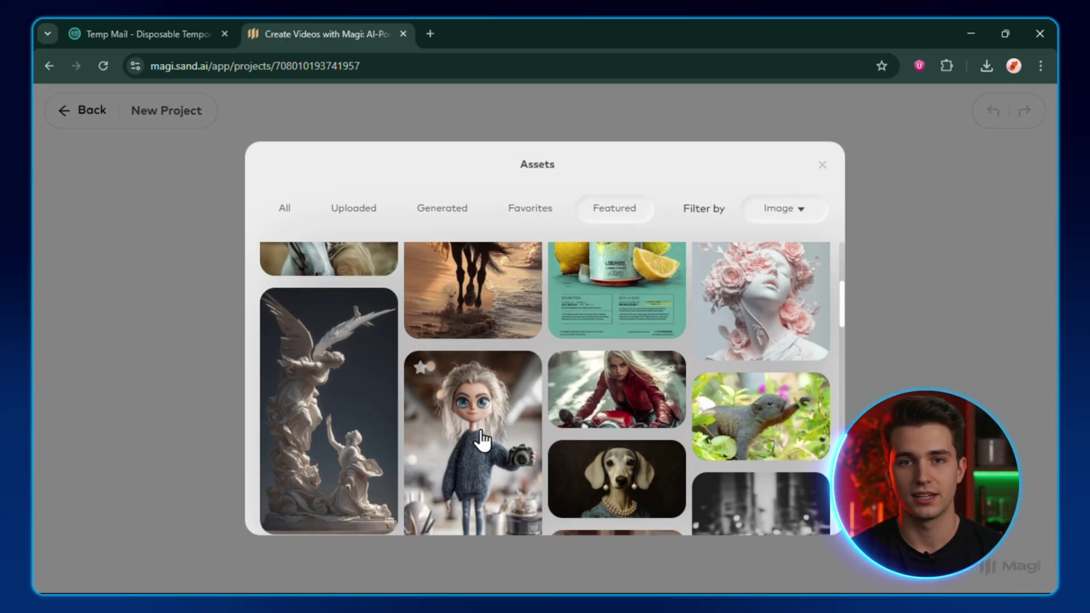
pyautogui.click(520, 487)
pyautogui.click(577, 507)
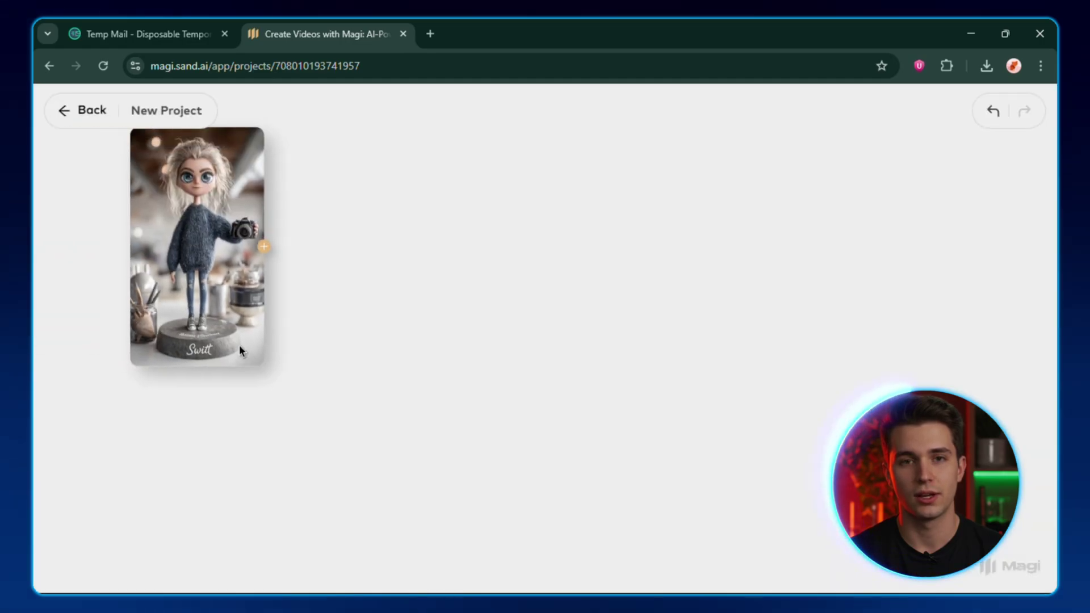
# Paste the doll animation prompt, keep High Quality on, and generate the 10s video
pyautogui.scroll(3, 308, 344)
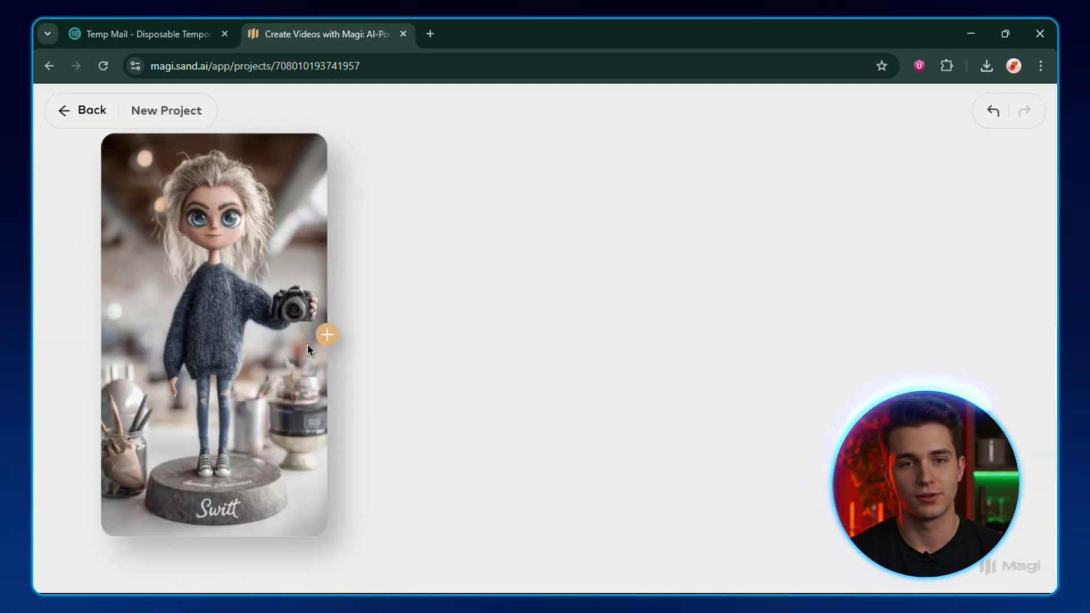
pyautogui.click(328, 335)
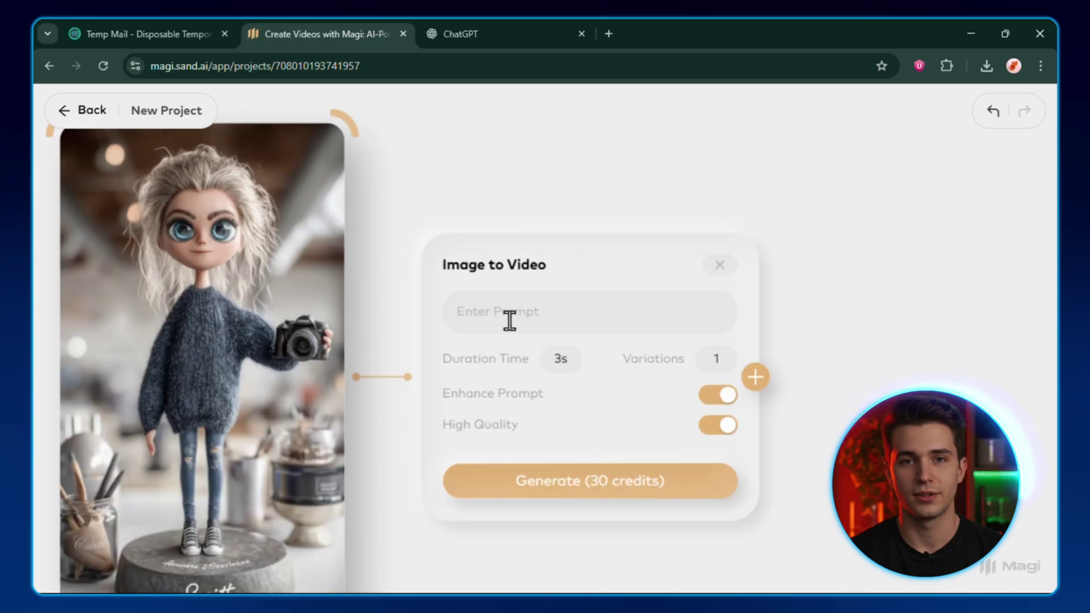
pyautogui.click(509, 319)
pyautogui.write('Doll stands on a rock, raises camera to her eyes, looks through the viewfinder, presses the shutter button, camera produces a Polaroid photo, doll pulls out the photo, steps forward, and extends the photo toward the viewer.')
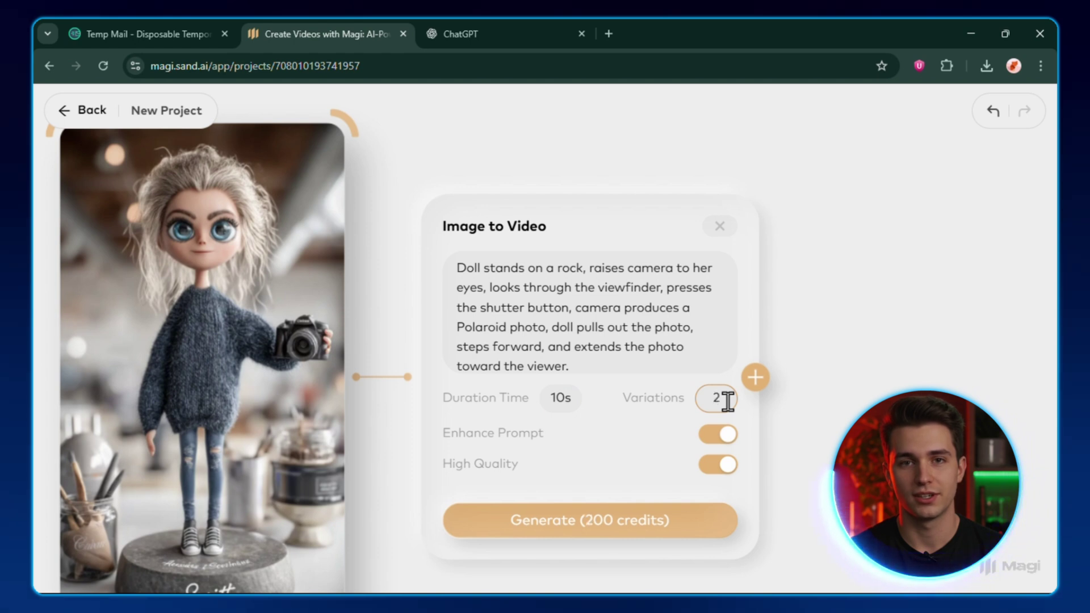
pyautogui.click(720, 436)
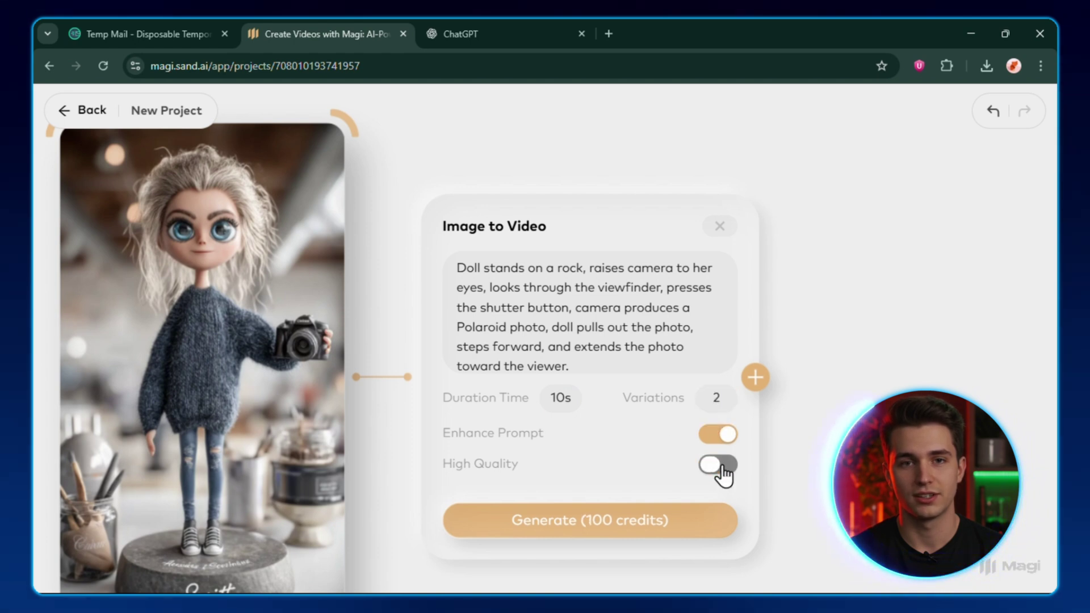
pyautogui.click(719, 465)
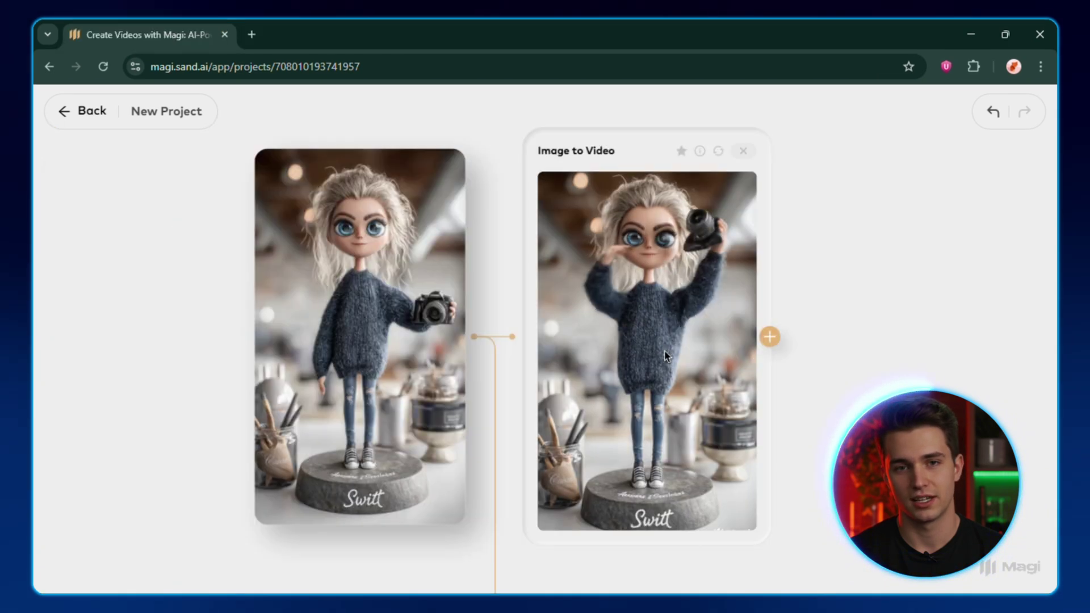
pyautogui.click(666, 351)
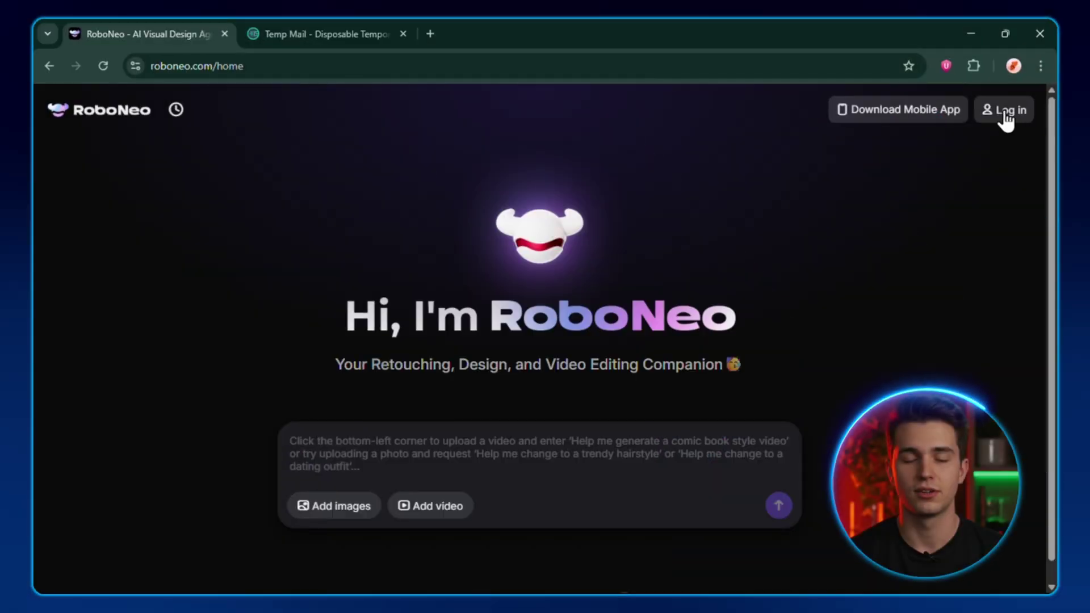
# Sign in to RoboNeo with the emailed verification code, then paste the nightclub-couple video prompt
pyautogui.click(1007, 116)
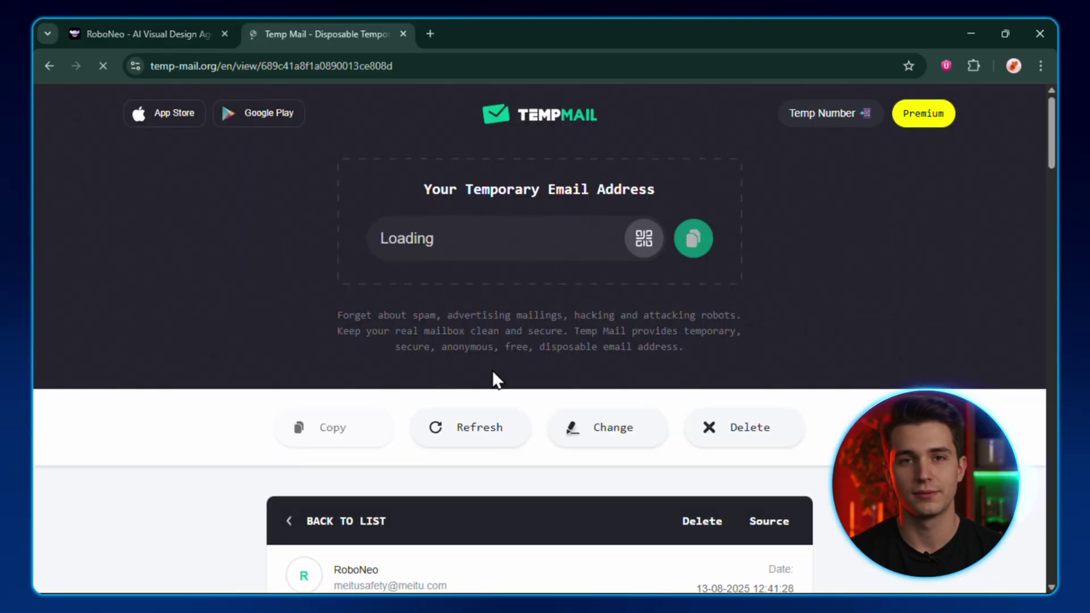
pyautogui.scroll(-8, 494, 377)
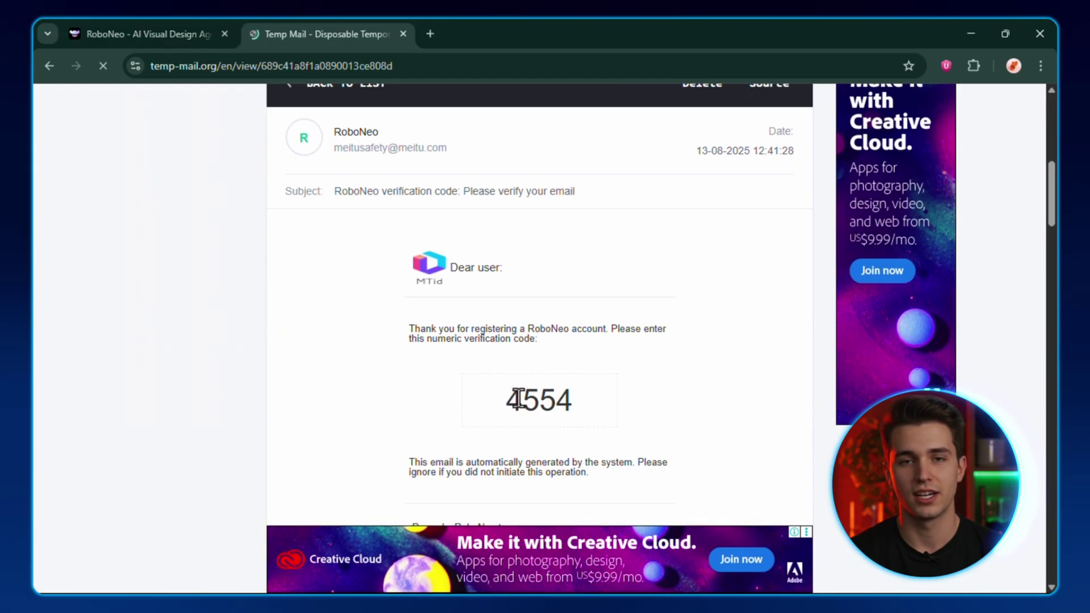
pyautogui.click(248, 26)
pyautogui.click(557, 244)
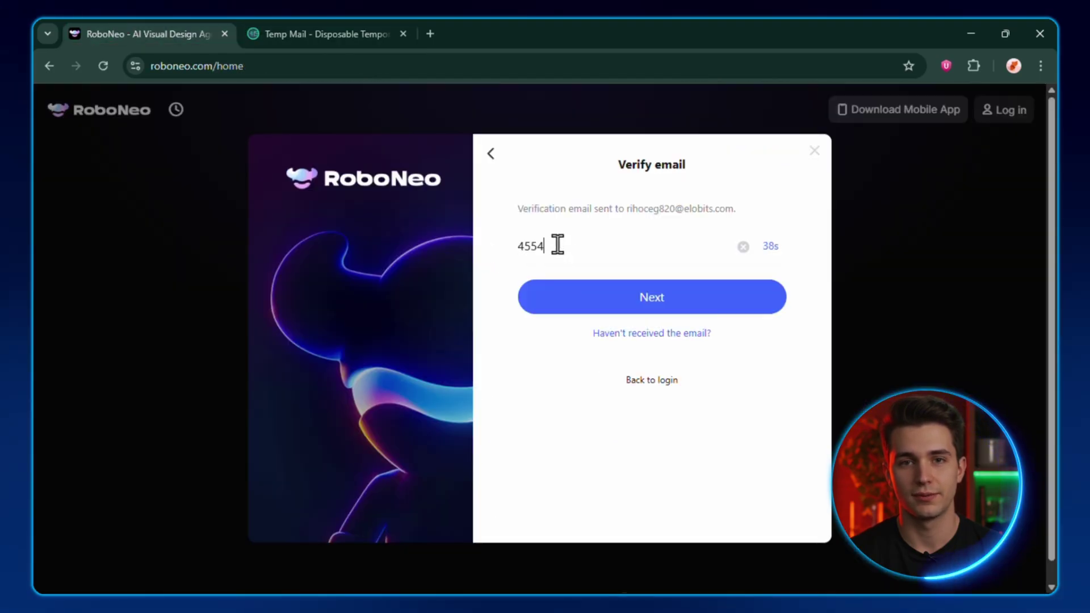
pyautogui.click(638, 295)
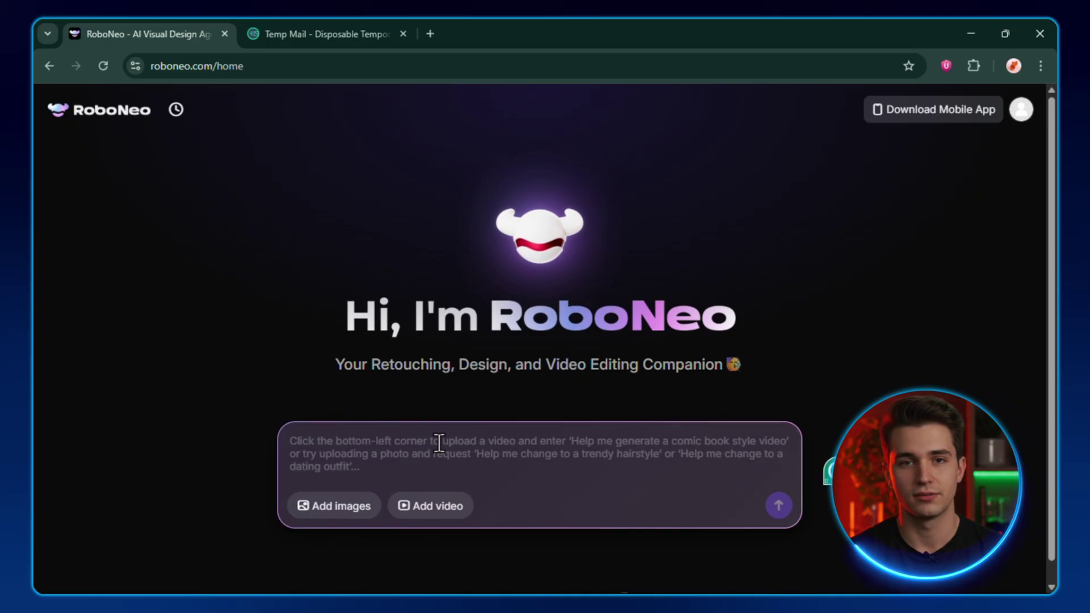
pyautogui.click(439, 444)
pyautogui.write('Create a video showing a sophisticated couple entering an elegant classical dance club at night. The setting is luxurious and warm, with golden lighting casting soft glows across polished wooden floors and velvet-lined walls. Crystal chandeliers hang overhead, and a live band plays soft jazz or classical music on a small stage. The man wears a black tuxedo, and the woman wears a flowing, shimmering evening gown. They walk in gracefully, take in the ambiance, and are greeted by a polite host. They move to the bar and receive cocktails in crystal glasses. Smiling, they clink glasses, take sips, and enjoy the view of other couples dancing. The man then extends his hand, and they step onto the dance floor. They begin to move together in rhythm, elegant and fluid, spinning slowly beneath the chandelier. The camera shows wide cinematic shots of the club’s grandeur, along with close-ups capturing their joyful expressions and graceful movements, creating a romantic and timeless scene.')
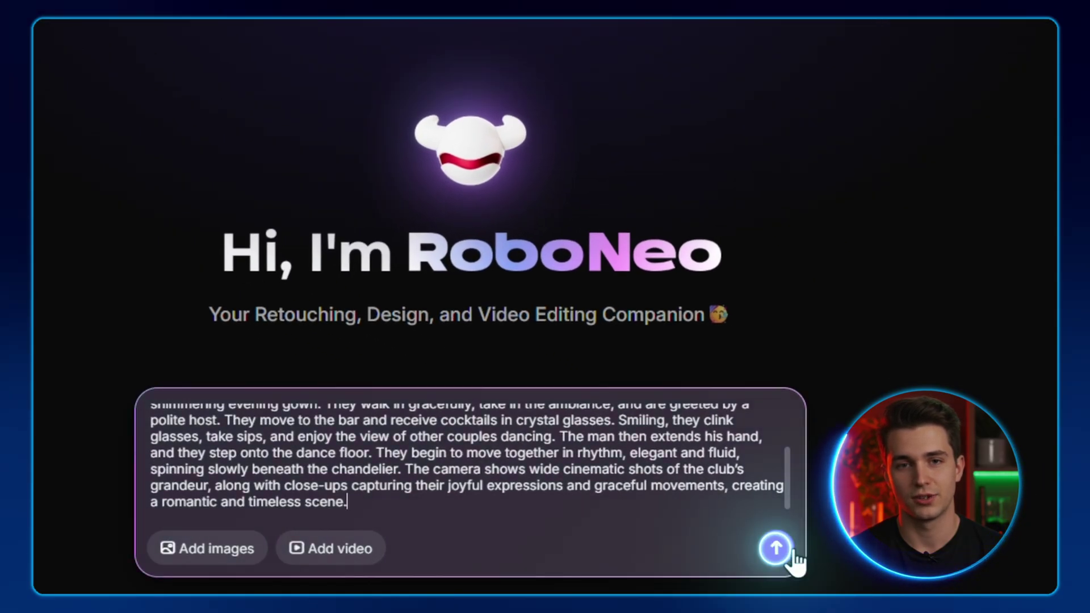
# Submit the prompt and review the generated character portraits, storyboard scenes and video clips
pyautogui.click(792, 549)
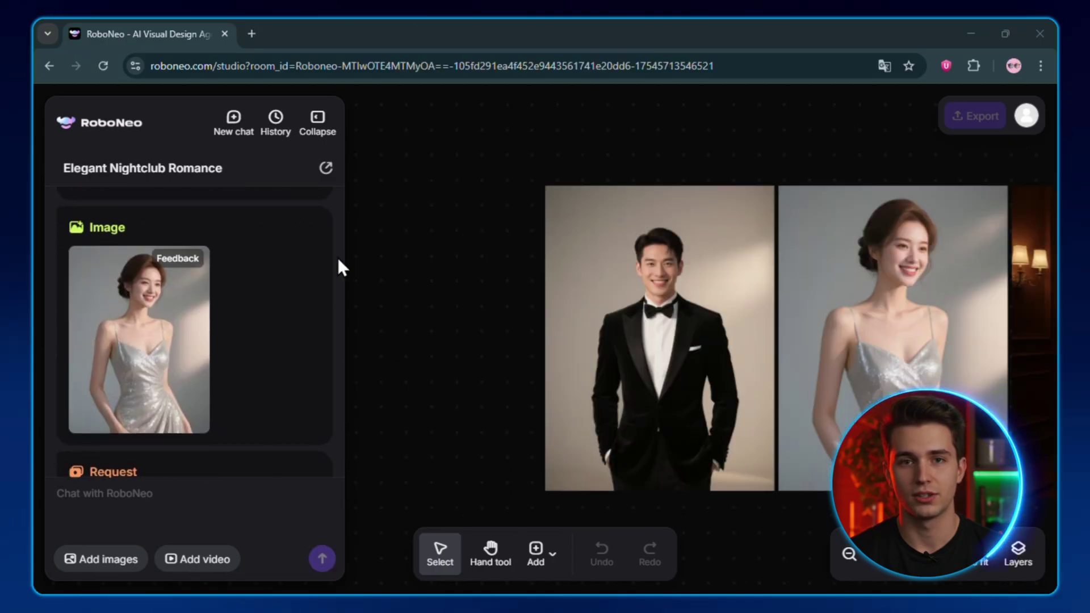
pyautogui.scroll(-4, 335, 258)
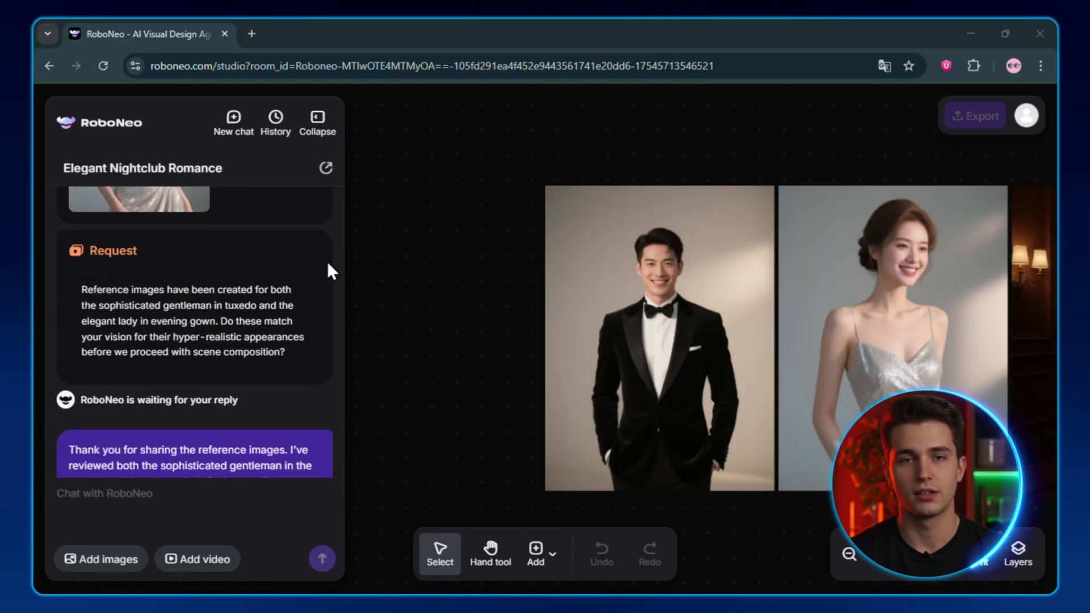
pyautogui.scroll(-15, 328, 350)
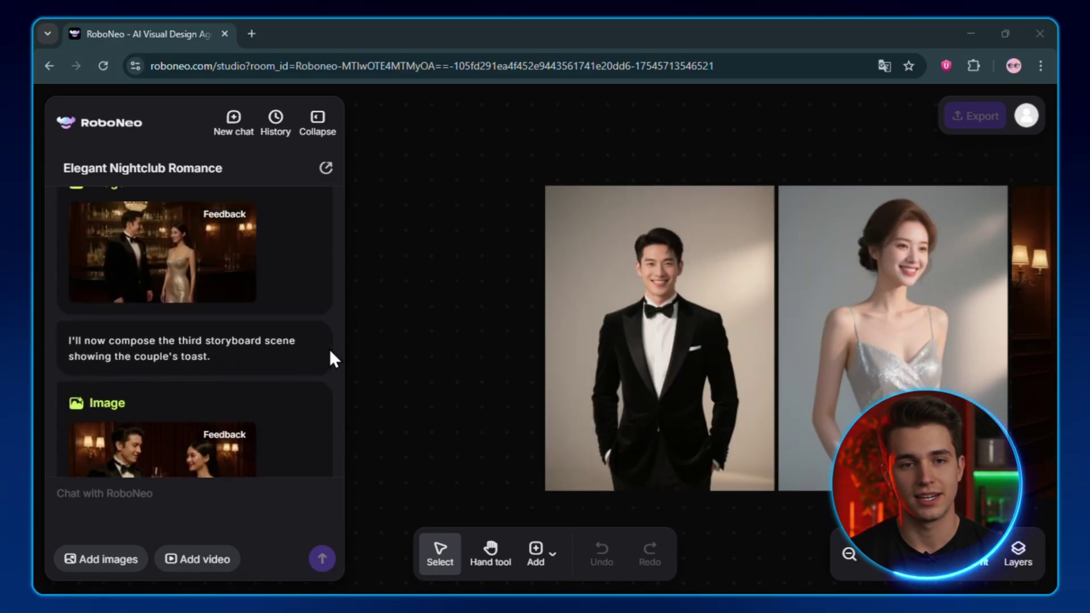
pyautogui.hscroll(5, 753, 413)
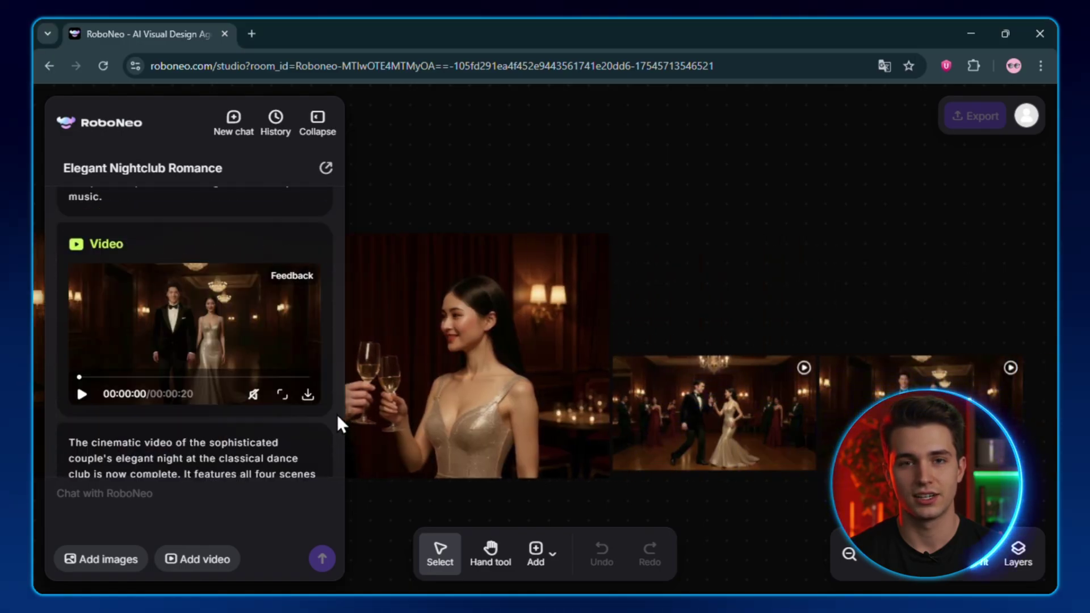
# Open the final 20-second combined nightclub video in the viewer and play it
pyautogui.scroll(3, 187, 385)
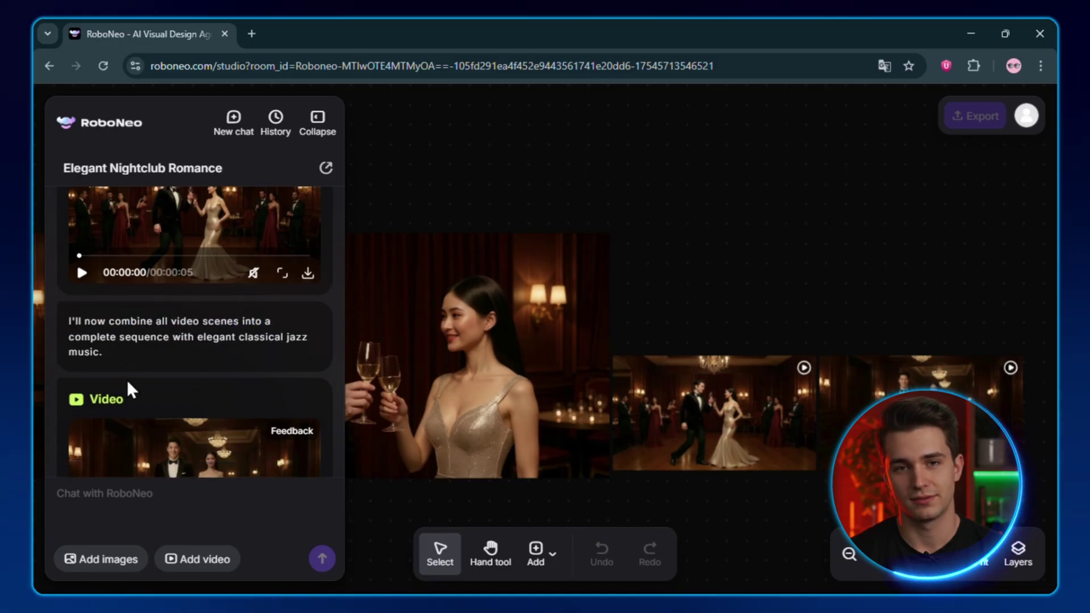
pyautogui.scroll(-3, 127, 380)
pyautogui.click(282, 374)
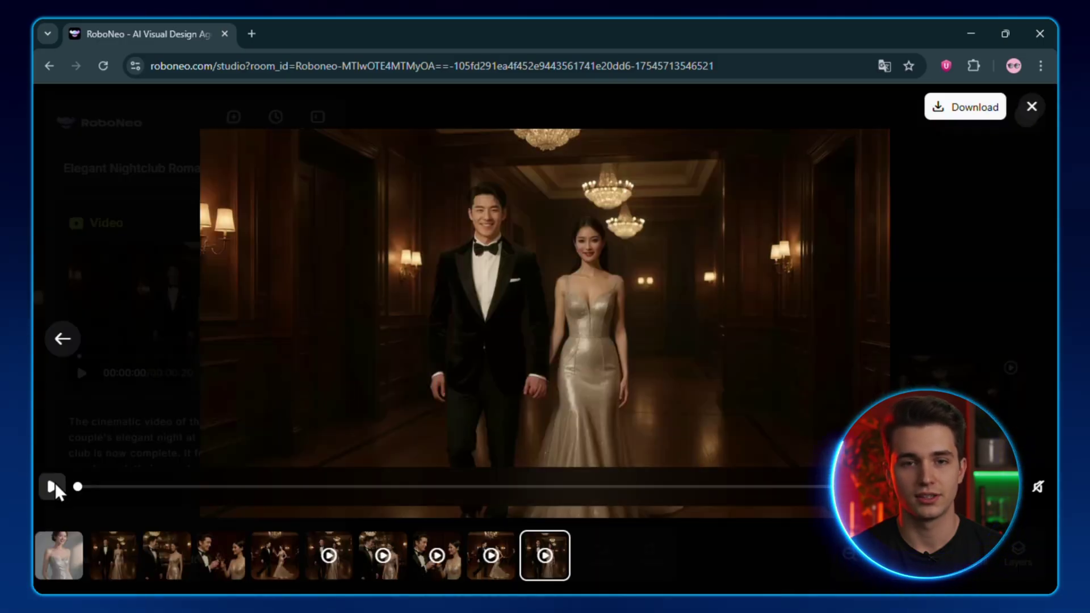
pyautogui.click(52, 485)
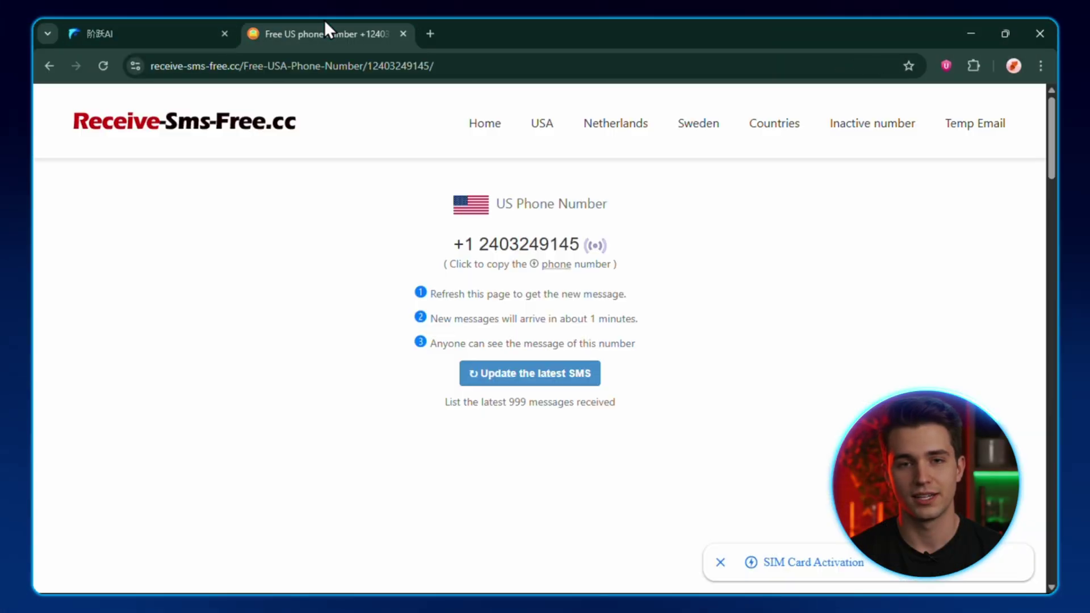
pyautogui.click(142, 33)
# Log in to Step AI with the free US number and the SMS code from the temporary inbox
pyautogui.click(594, 373)
pyautogui.hotkey('ctrl', 'Tab')
pyautogui.click(547, 373)
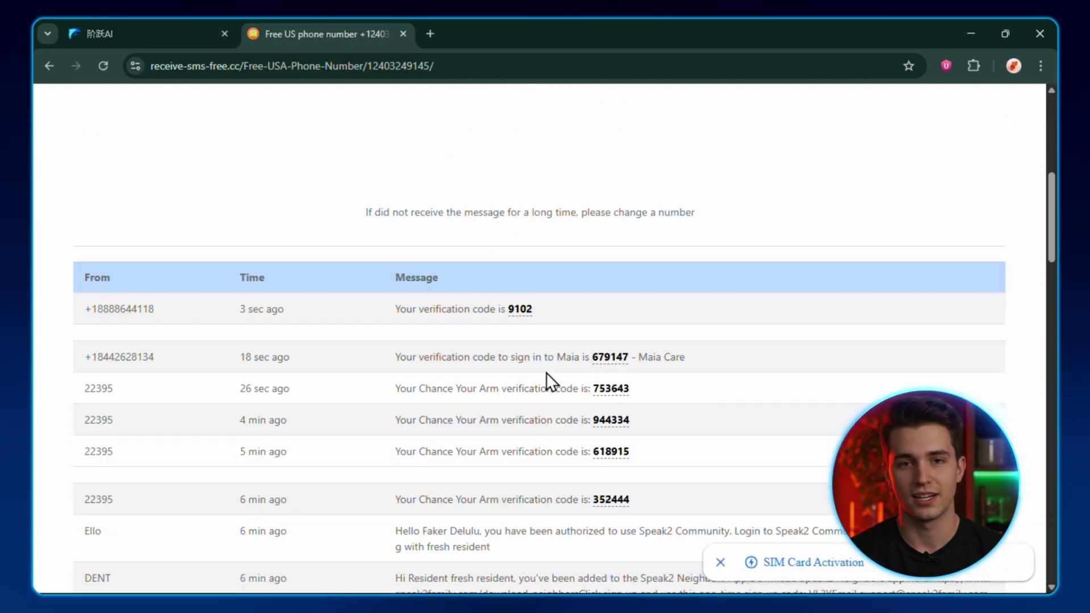
pyautogui.hotkey('ctrl', 'shift', 'Tab')
pyautogui.click(521, 449)
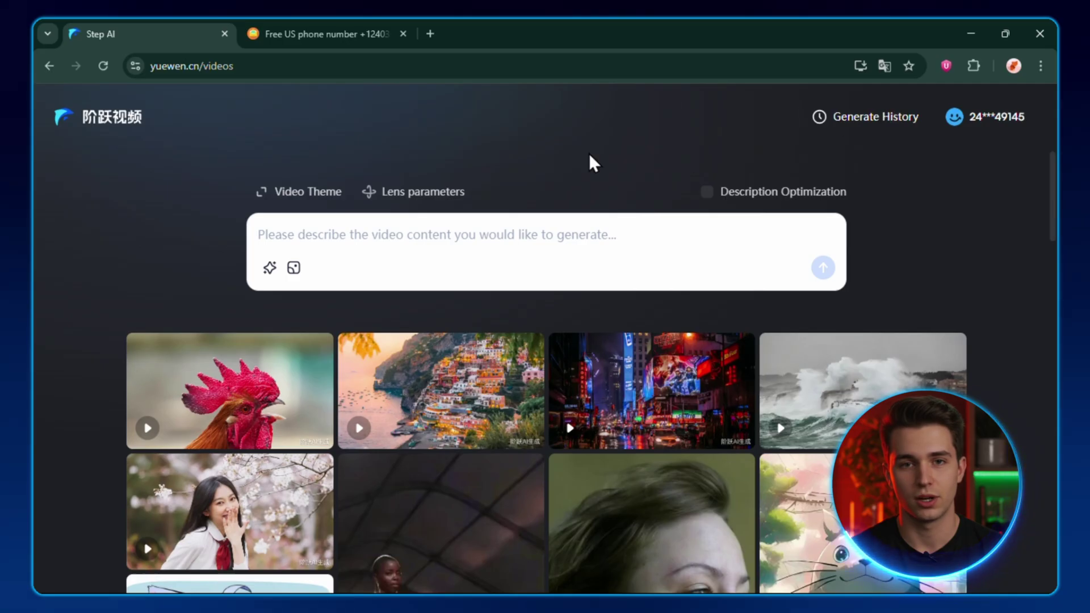
# Paste the magician-cat prompt, browse the Video Theme and Lens presets, and submit it
pyautogui.click(341, 241)
pyautogui.write('A mischievous magician cat wearing a tiny wizard hat and glowing cloak, sitting on a magical broomstick, flying high in the night sky over a moonlit city. The cat waves its paw, casting sparkling colorful spells that swirl and dance in the air, leaving a shimmering trail of magic dust behind. Whimsical, cinematic, high detail, soft glowing lights, fantasy atmosphere.')
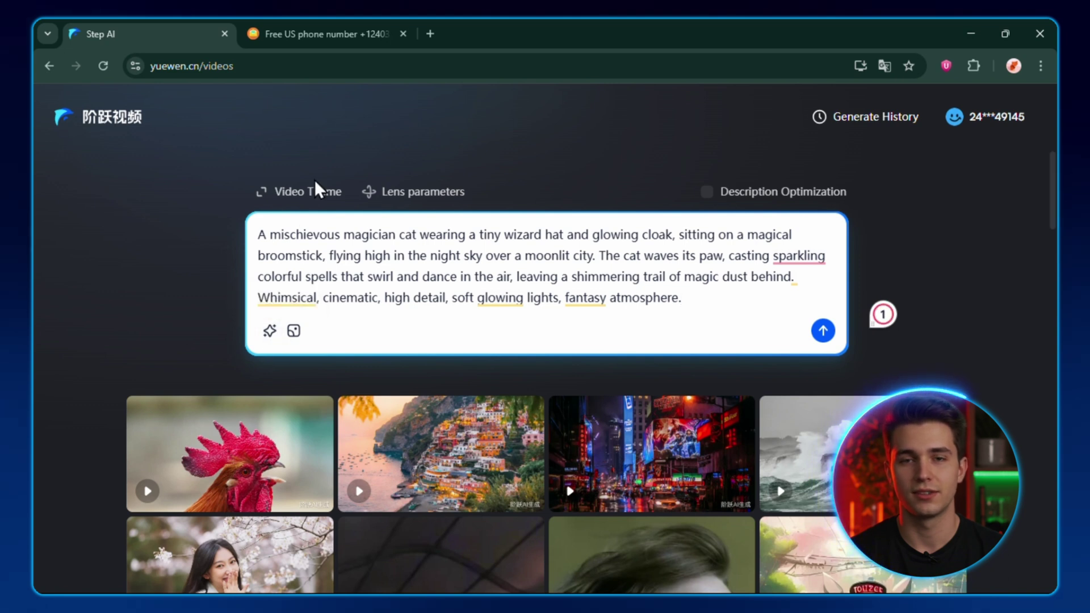
pyautogui.click(319, 196)
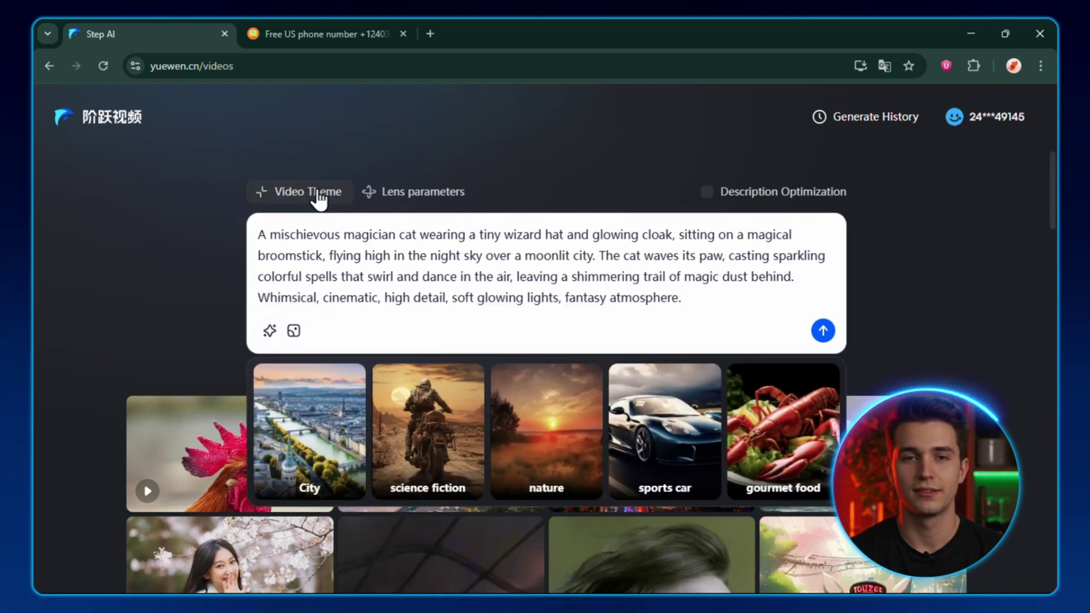
pyautogui.click(399, 199)
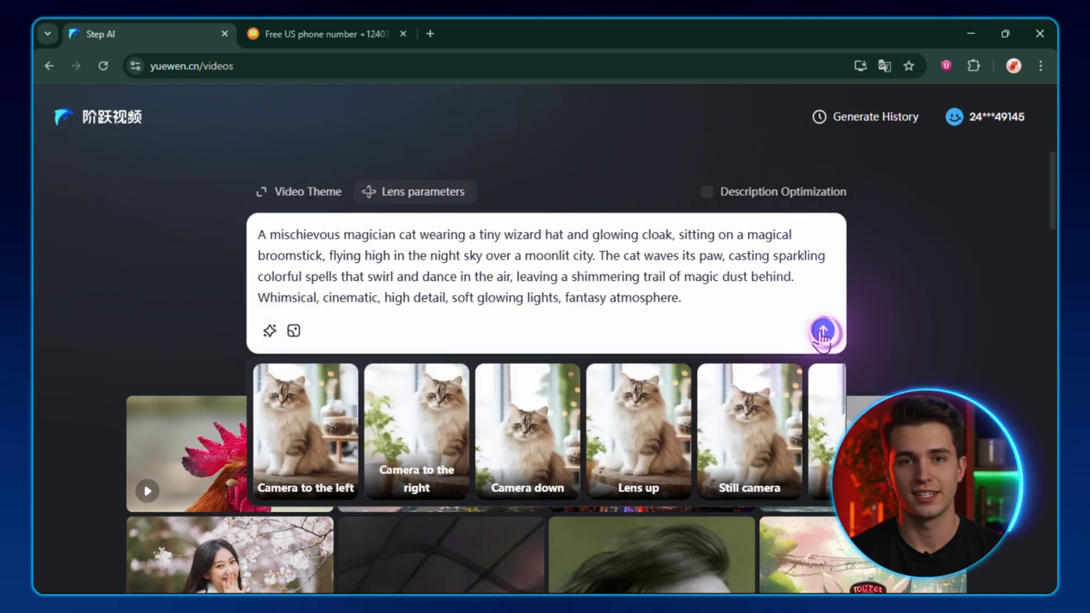
pyautogui.click(822, 332)
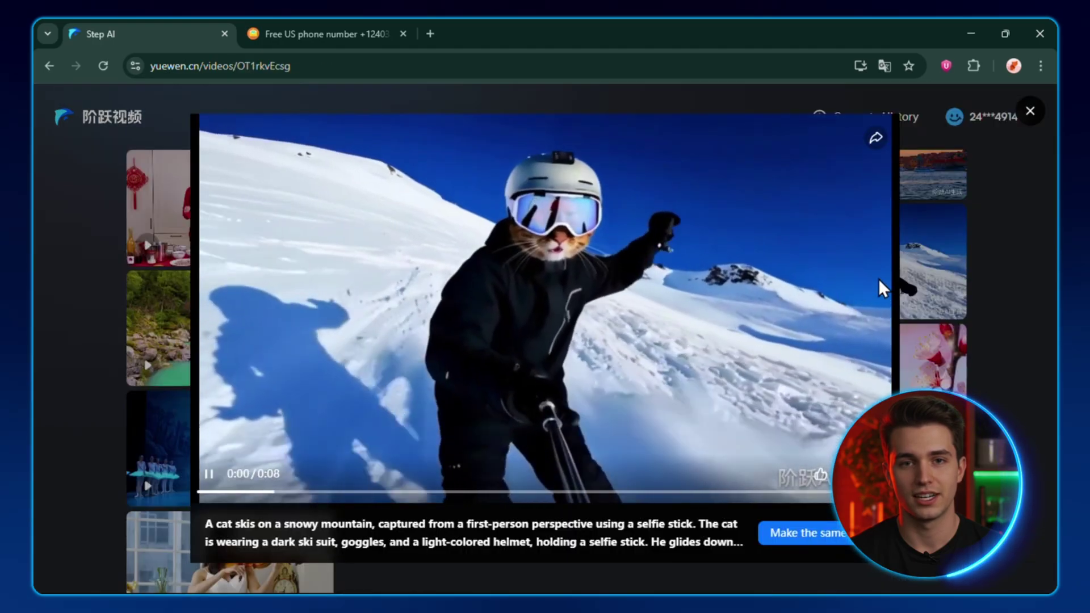